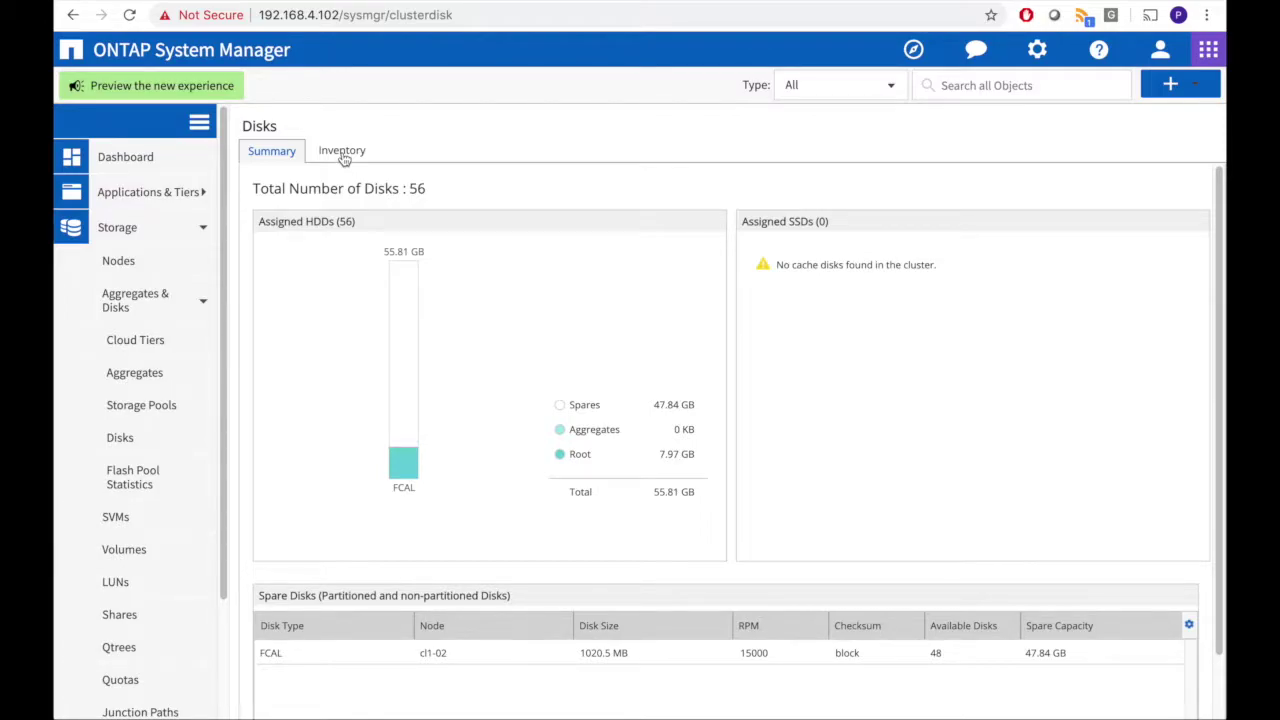
Filter the disk inventory to show only Spare container type disks whose home owner is cl1-02
left_click(342, 153)
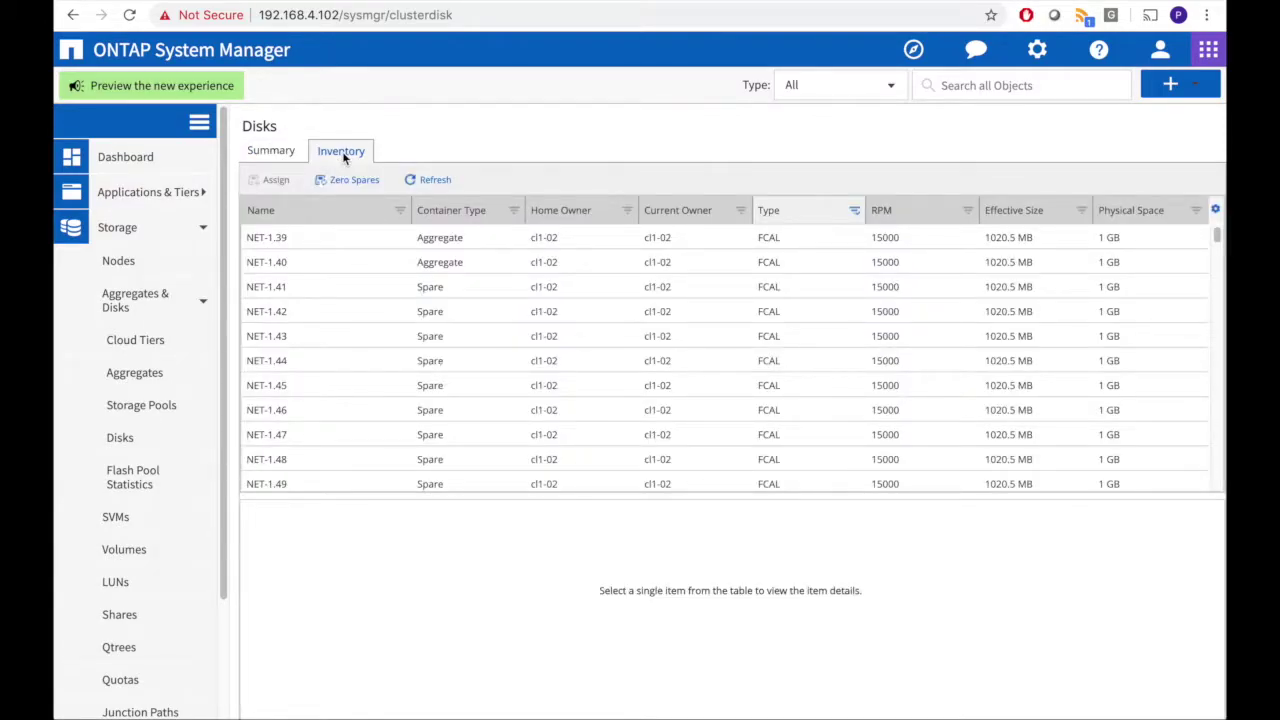
left_click(514, 212)
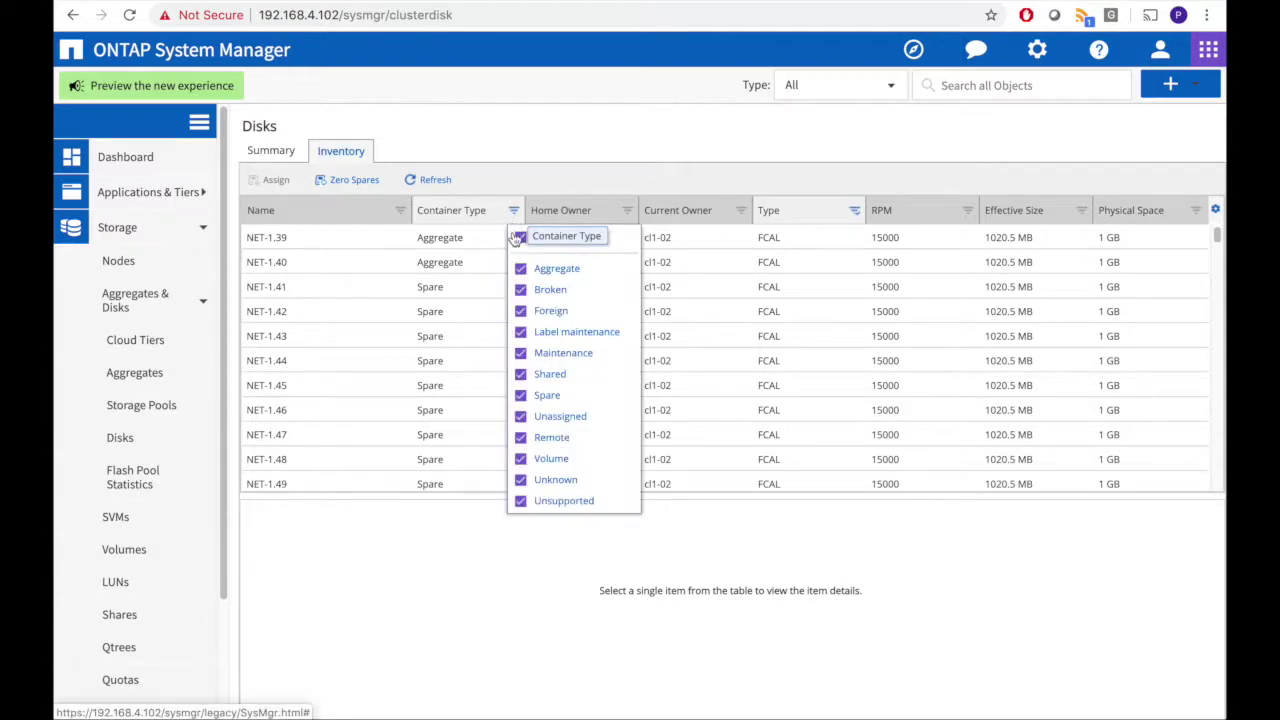
left_click(520, 237)
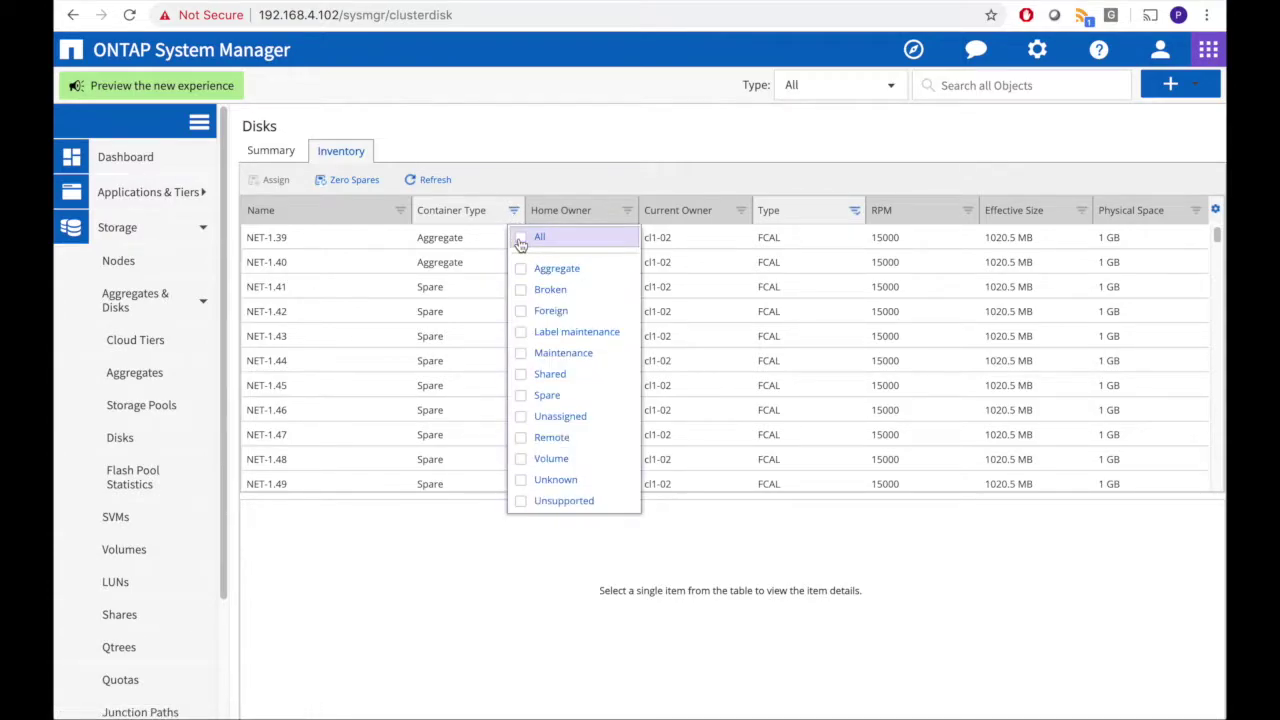
left_click(520, 396)
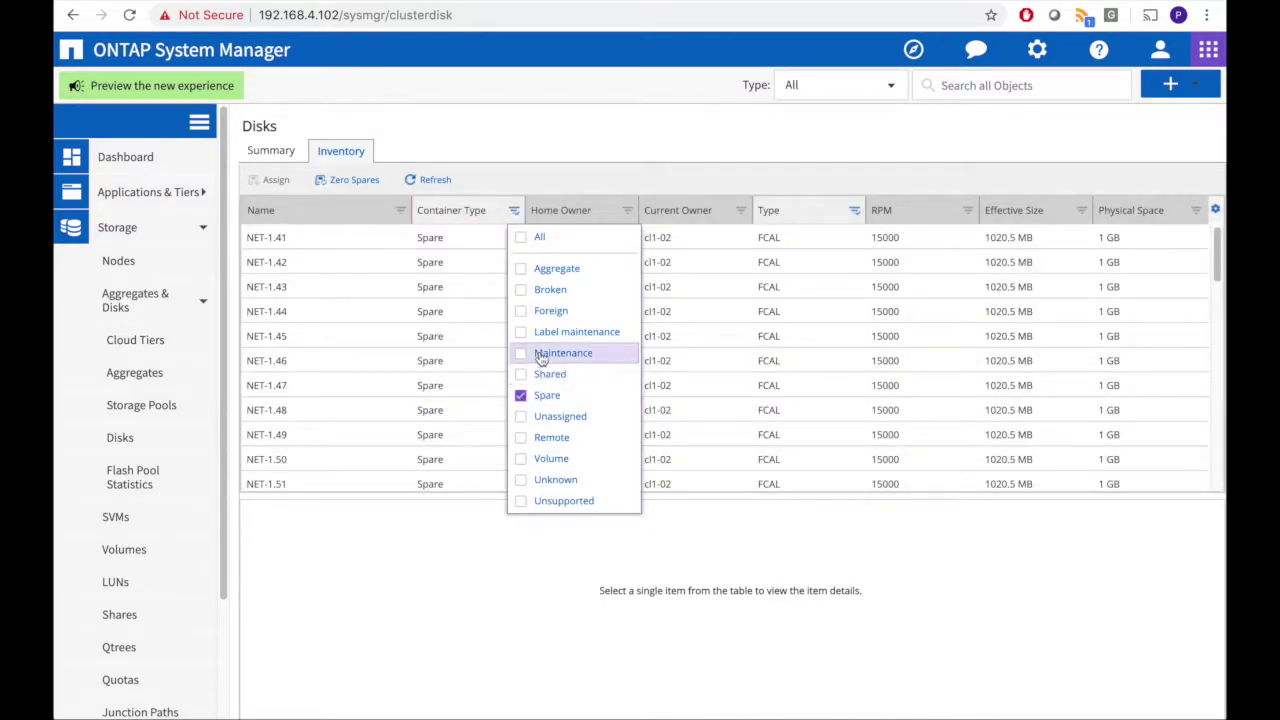
left_click(627, 210)
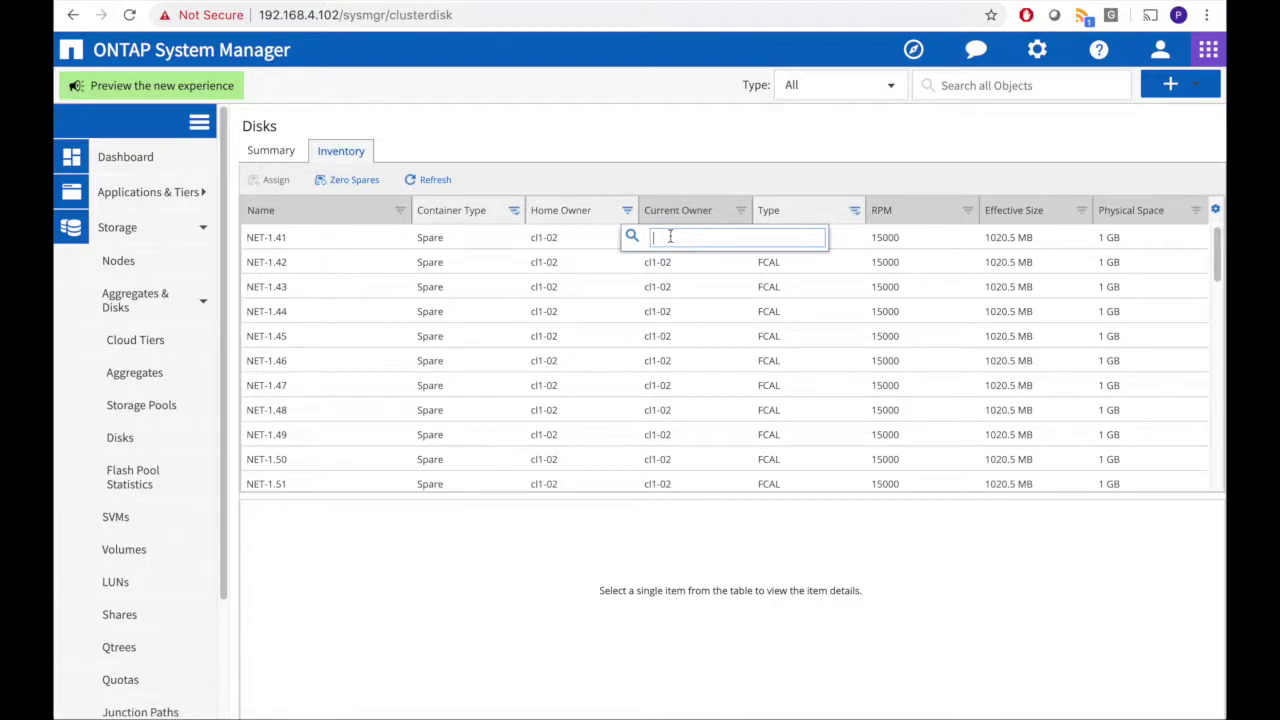
type("cl1-02")
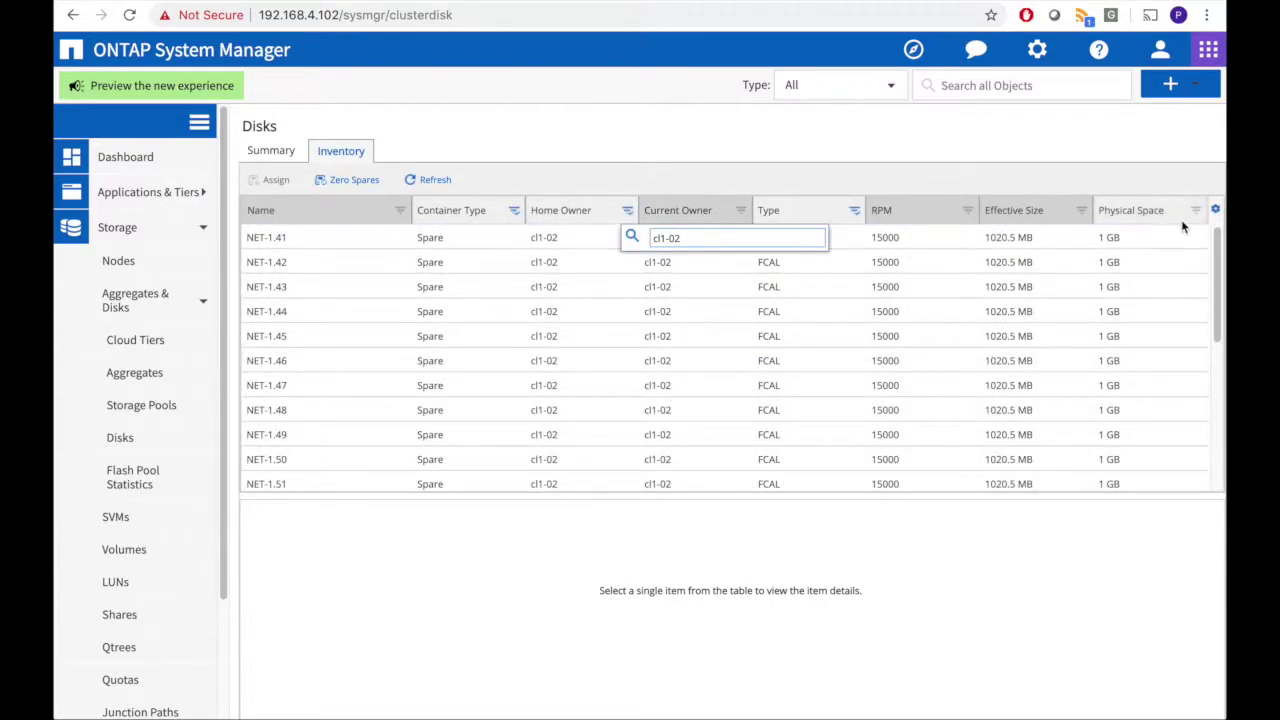
mouse_move(1217, 264)
left_mouse_down()
mouse_move(1208, 441)
mouse_move(1218, 260)
left_mouse_up()
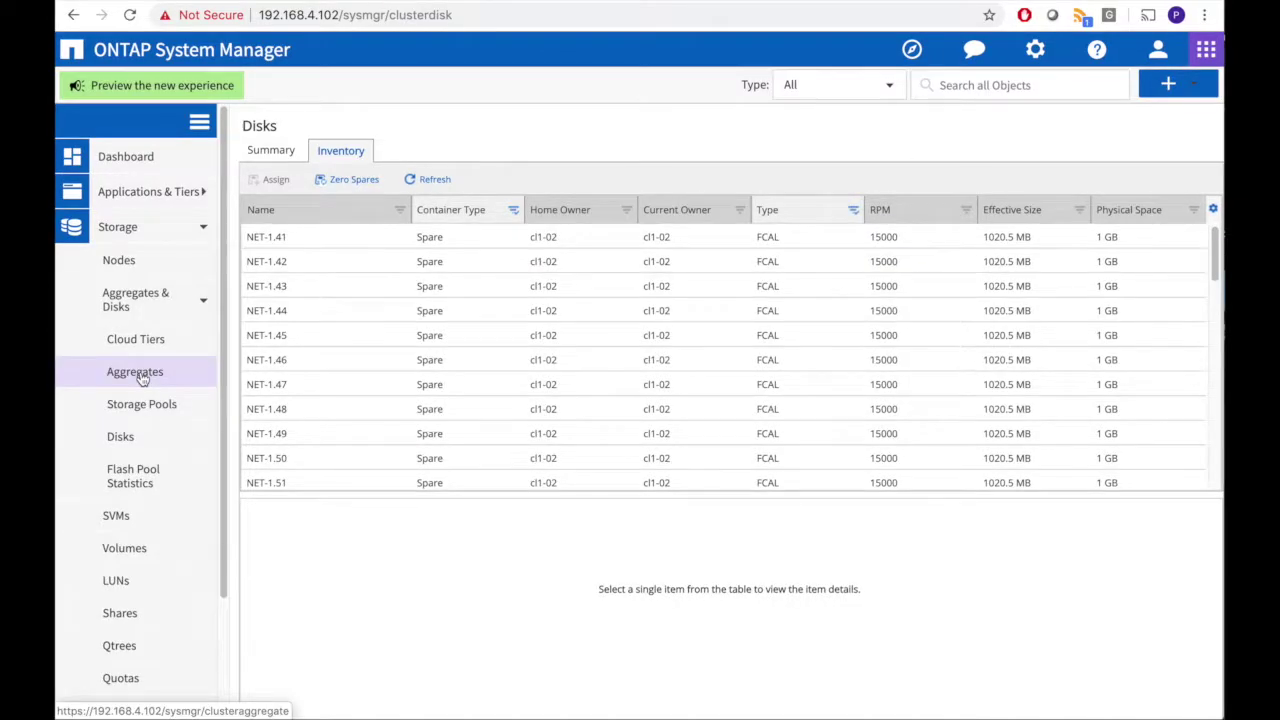
Start manually creating an aggregate named n2_aggr1 with 6 disks
left_click(139, 374)
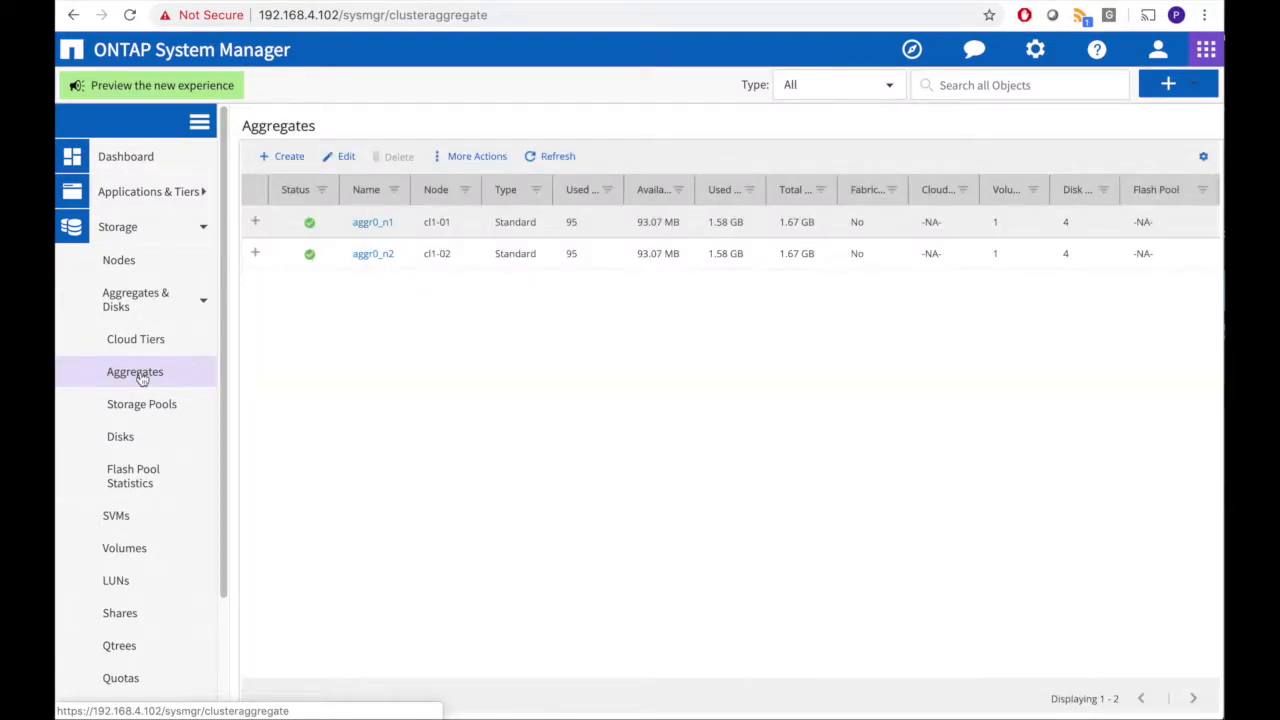
left_click(289, 160)
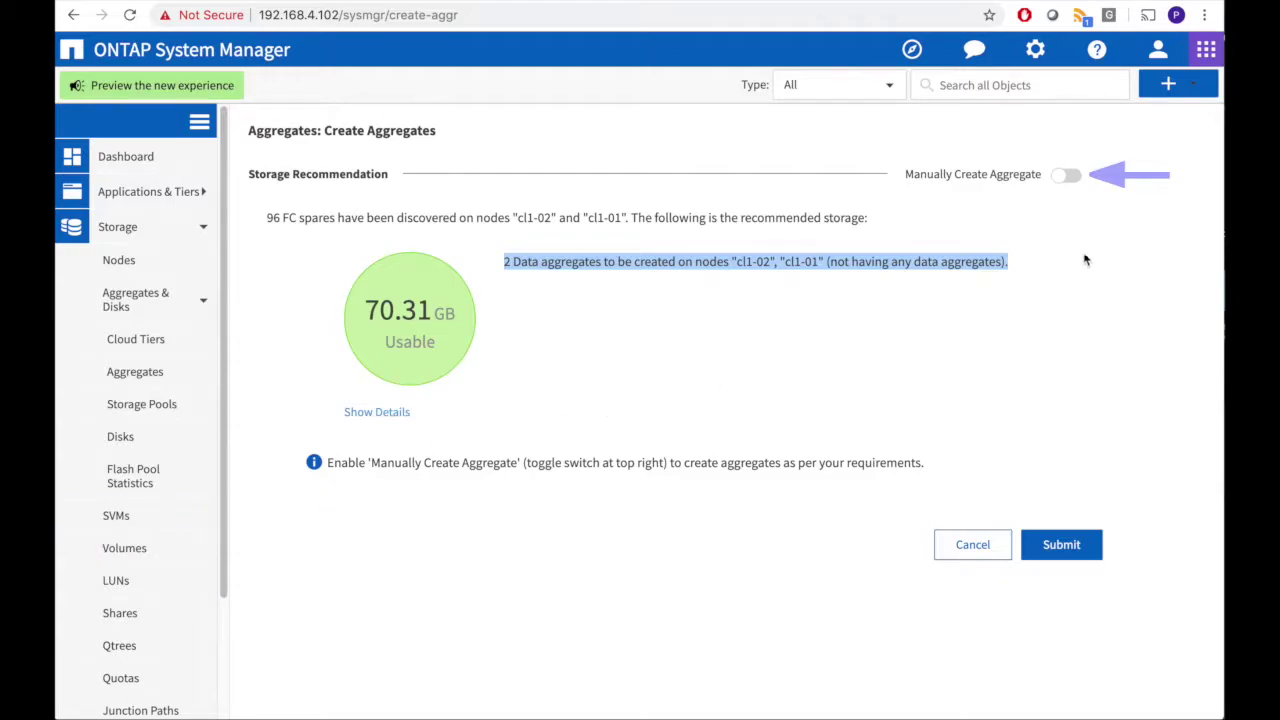
left_click(1070, 176)
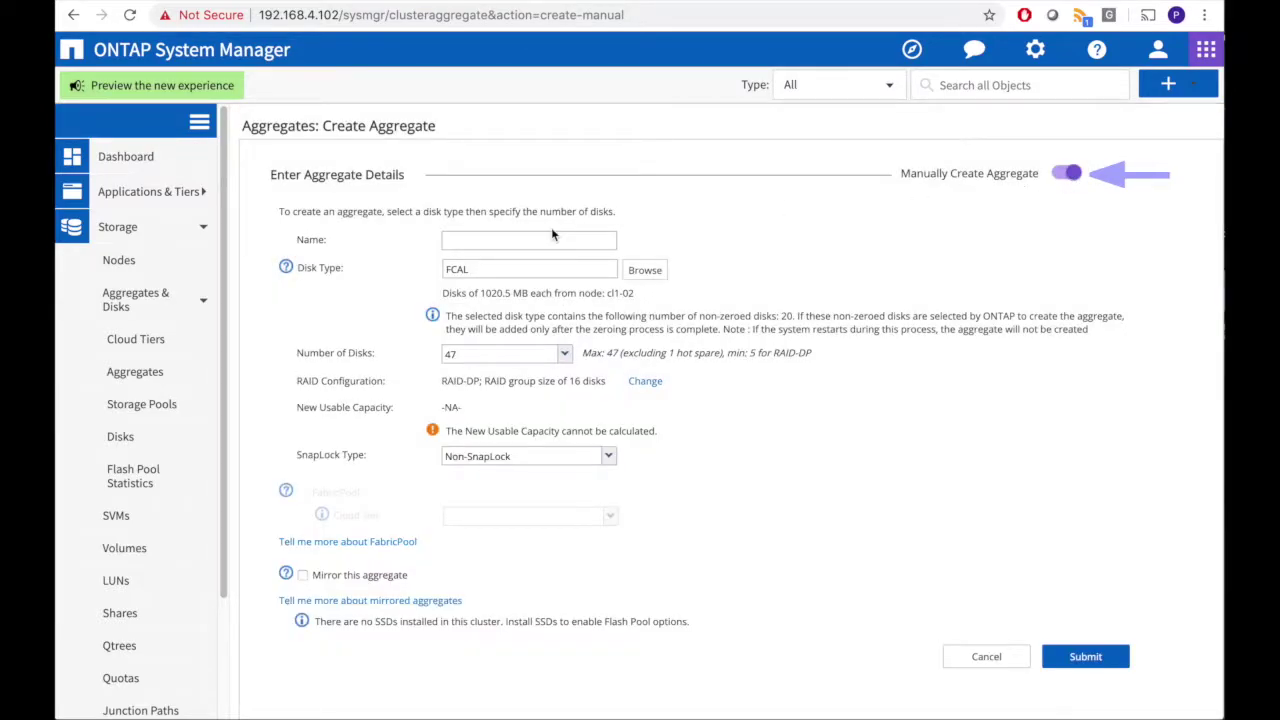
left_click(540, 242)
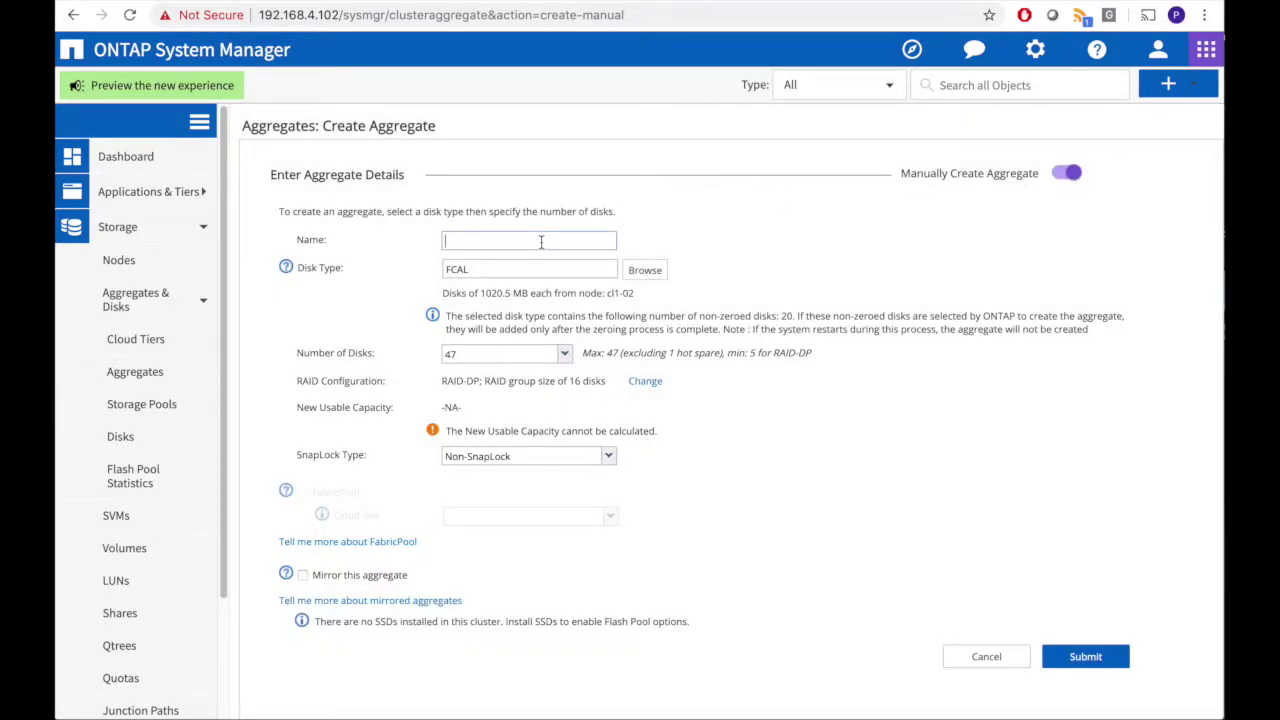
type("n2_aggr1")
left_click(565, 355)
scroll(527, 414, "up", 10)
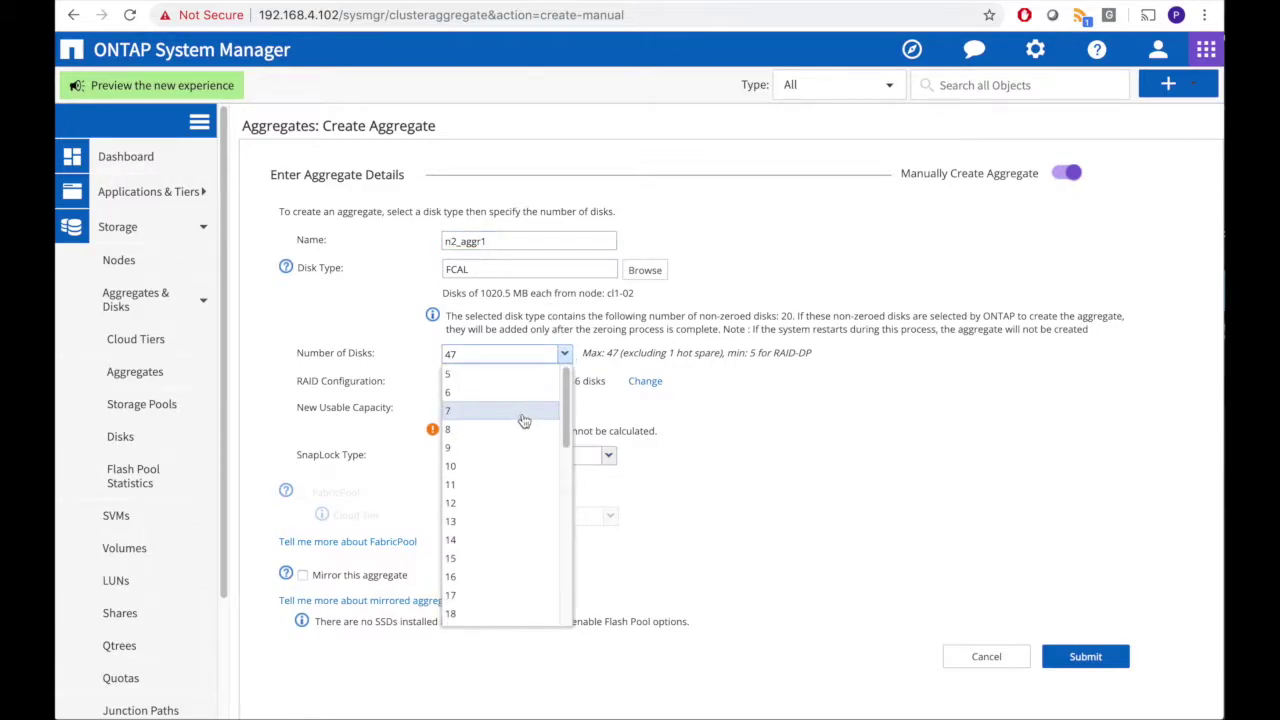
left_click(523, 395)
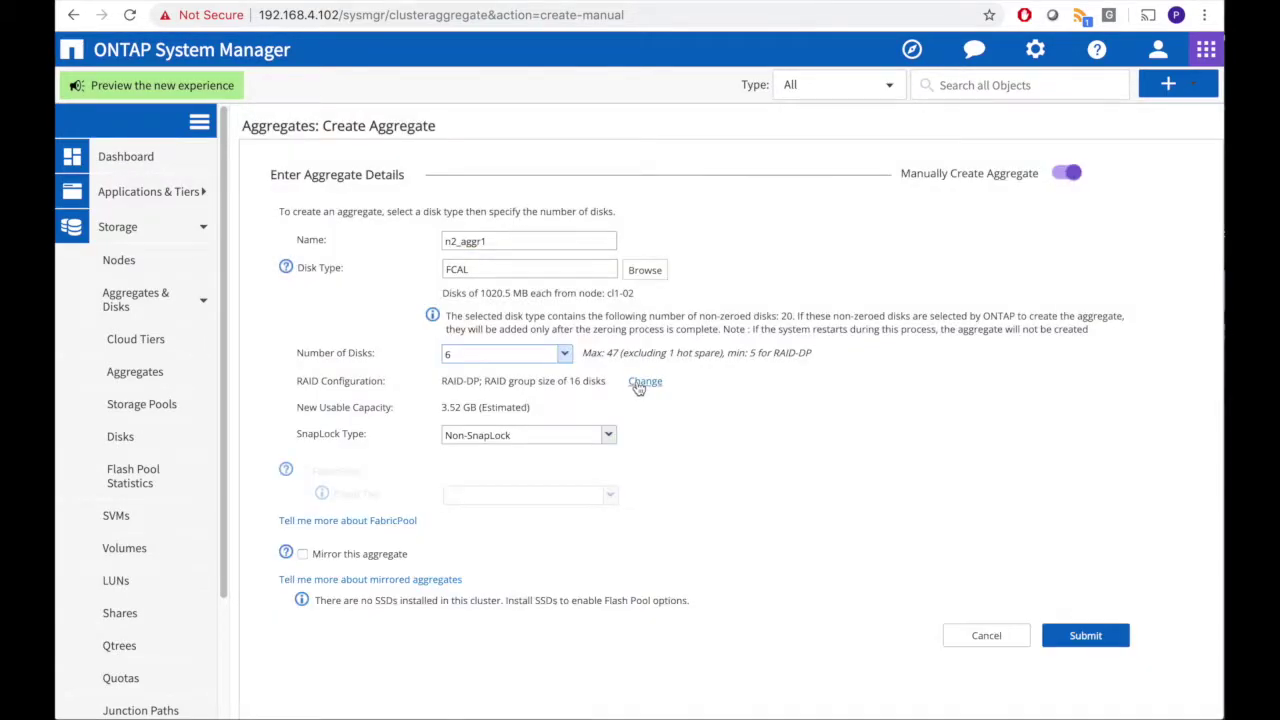
Set the new aggregate's RAID group size to 6 disks, submit the creation and reload the aggregates list
left_click(640, 384)
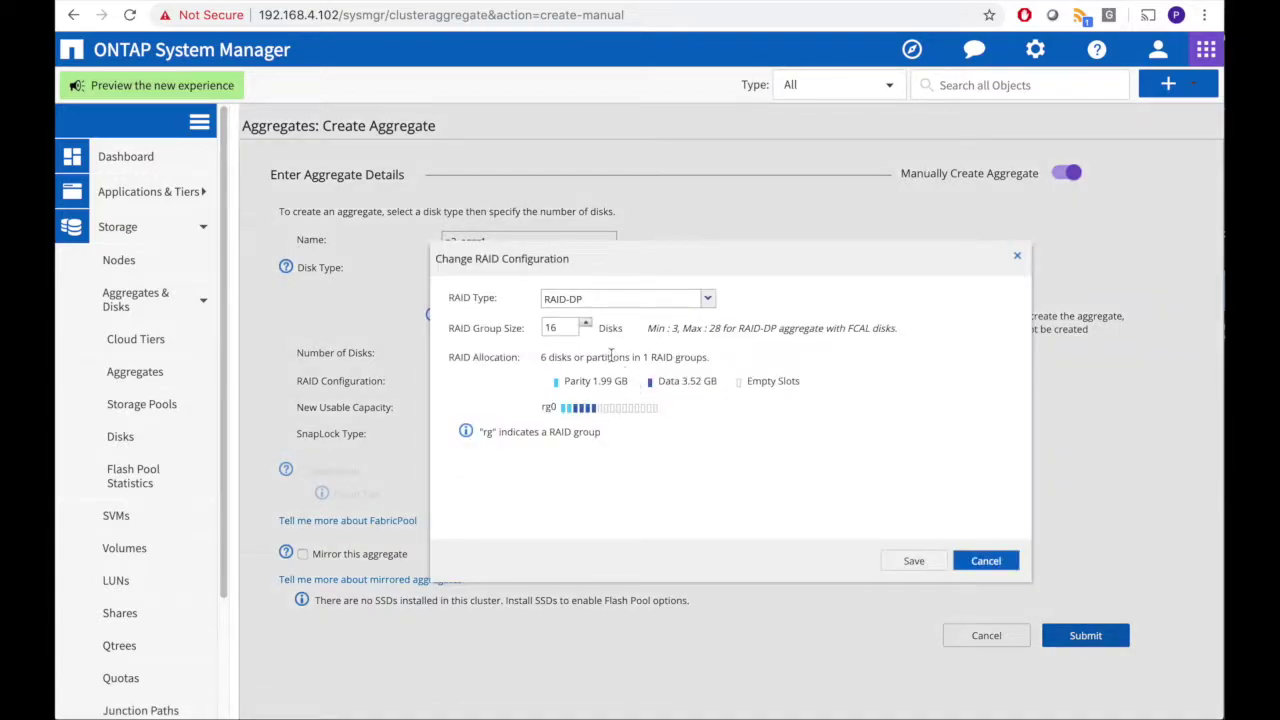
double_click(563, 331)
type("6")
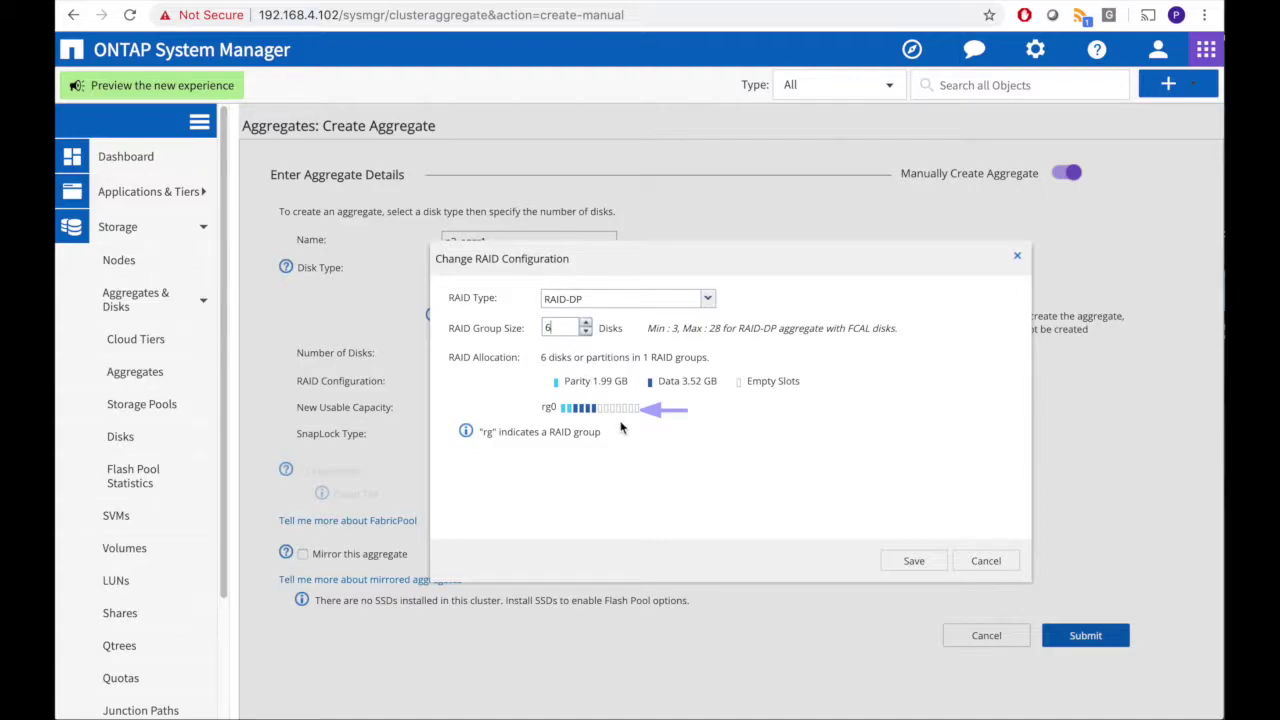
left_click(634, 430)
left_click(899, 561)
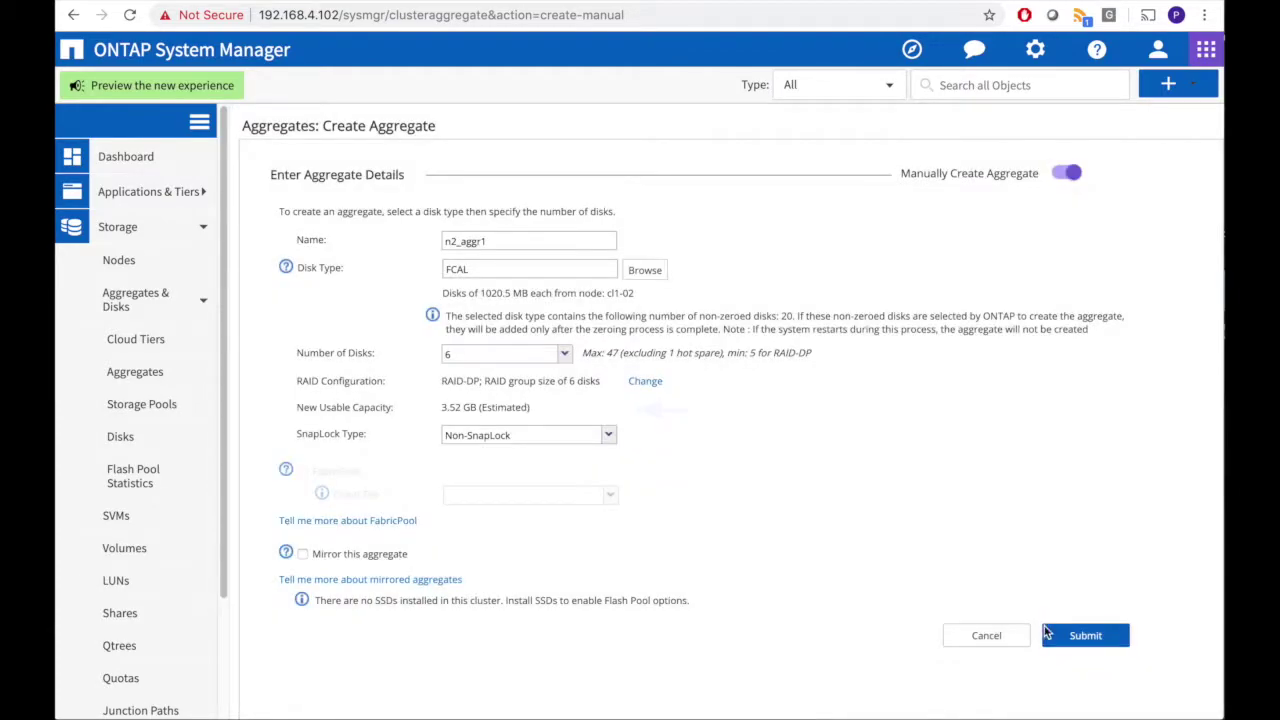
left_click(1055, 632)
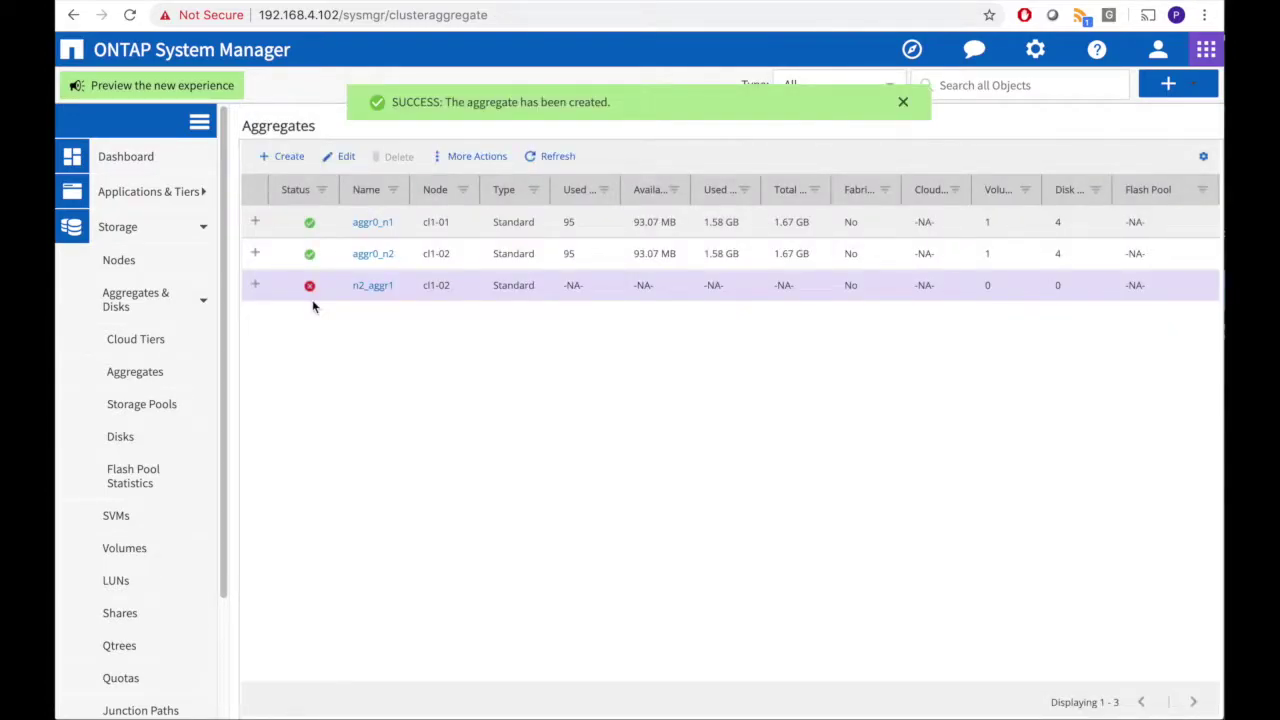
left_click(131, 15)
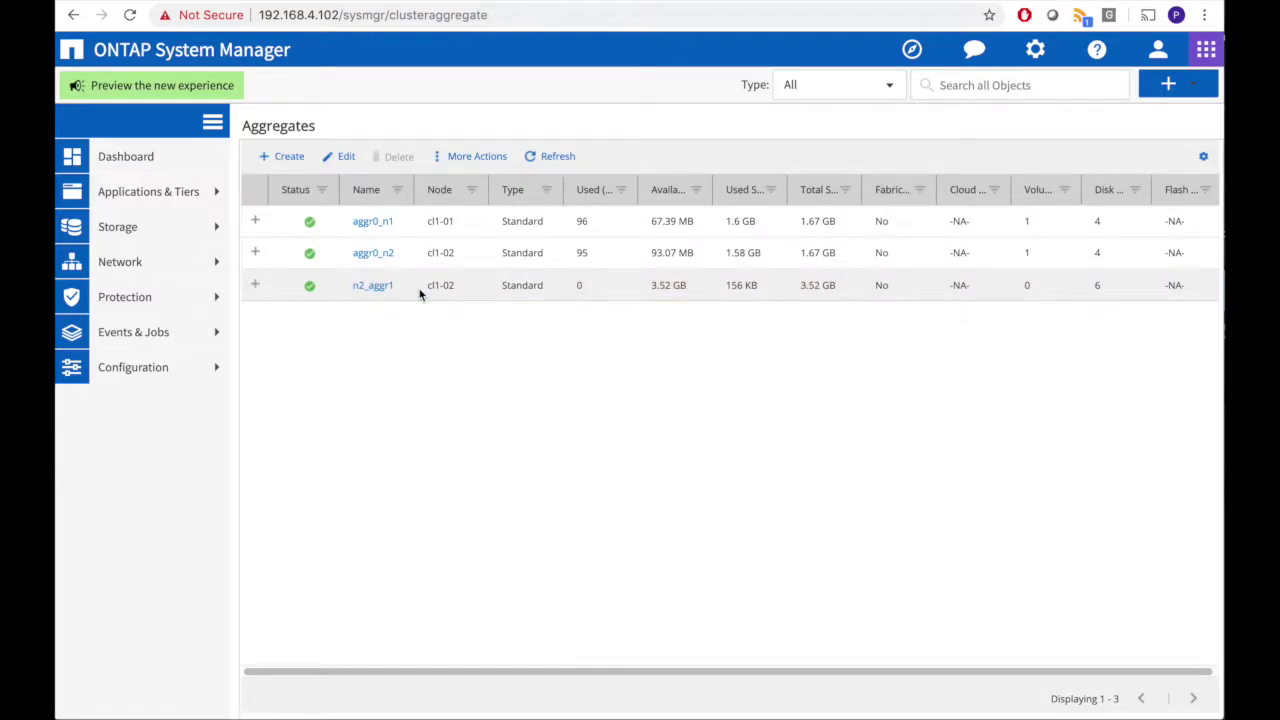
Edit aggregate n2_aggr1 to a RAID group size of 10 disks and save it
left_click(344, 160)
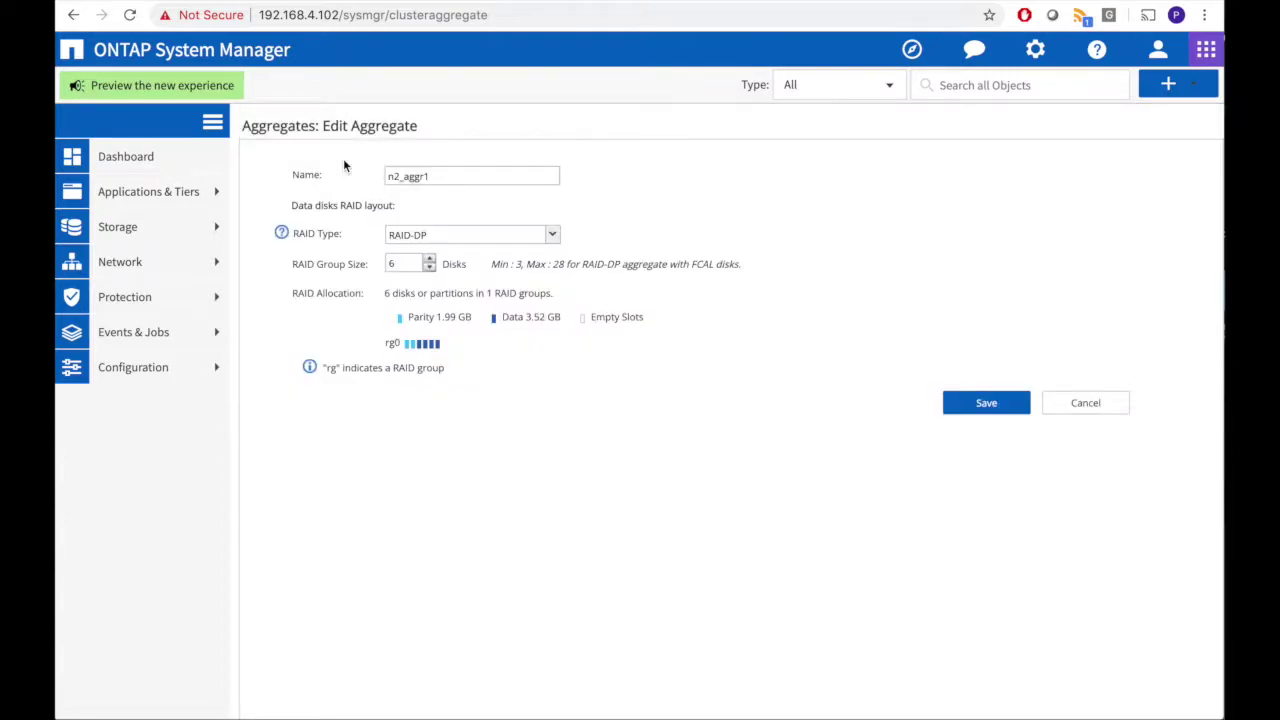
double_click(412, 270)
type("10")
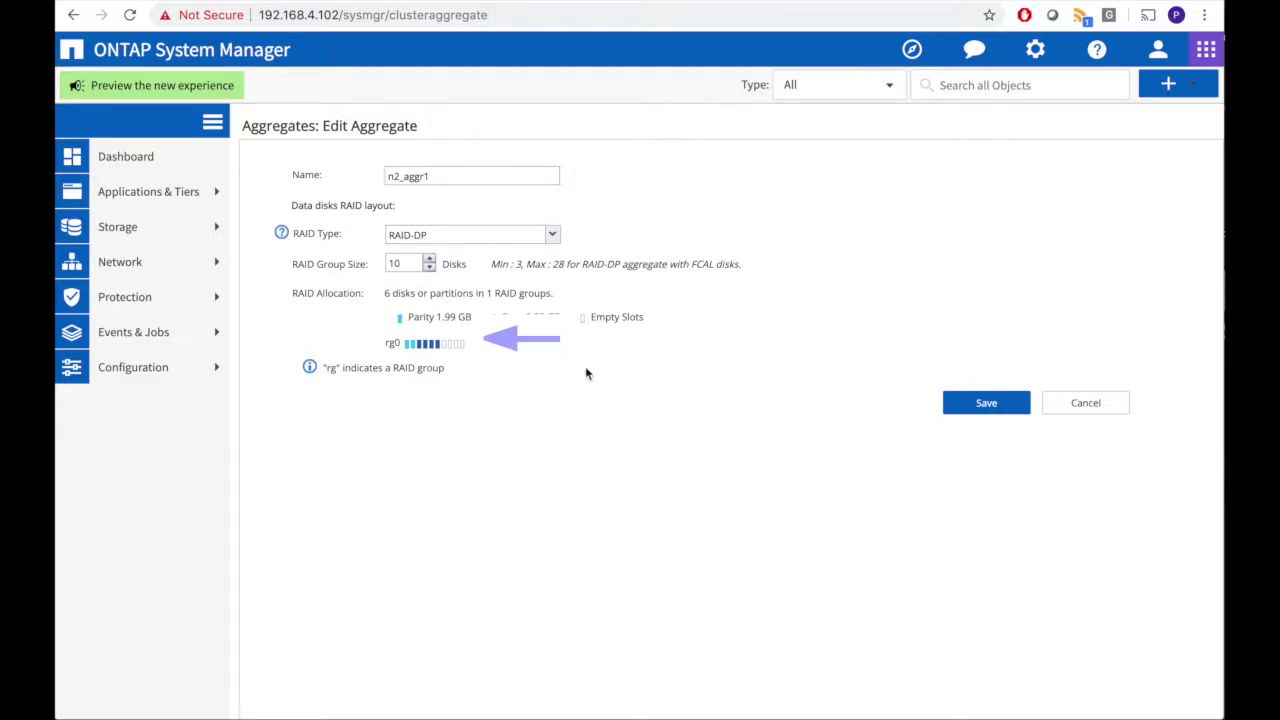
left_click(970, 410)
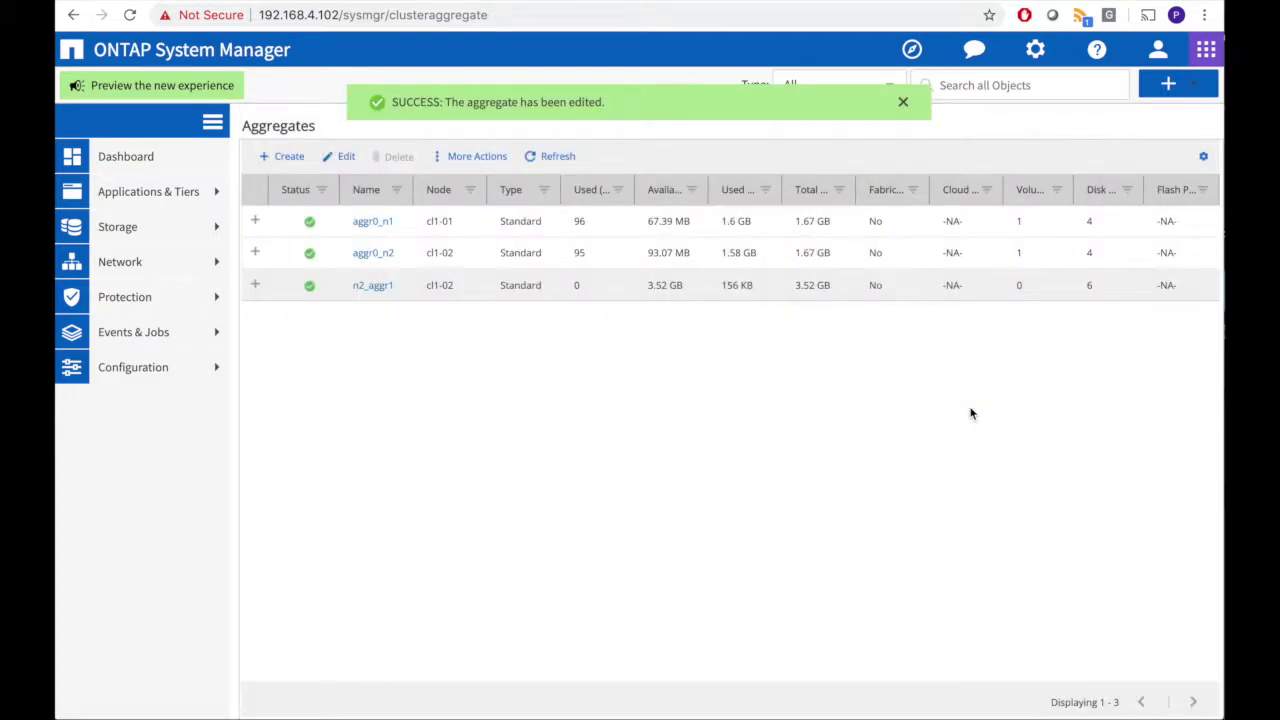
Open Add Capacity for aggregate n2_aggr1 and choose 14 disks as the number to add
left_click(490, 159)
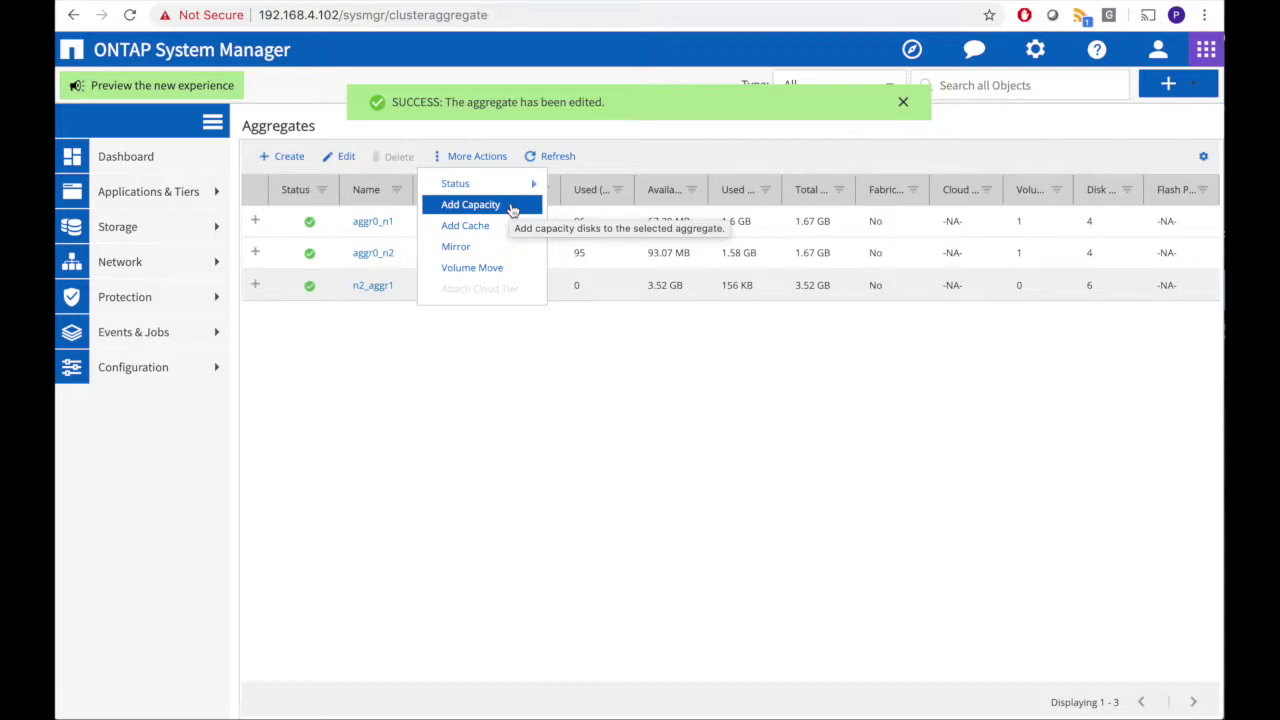
left_click(511, 206)
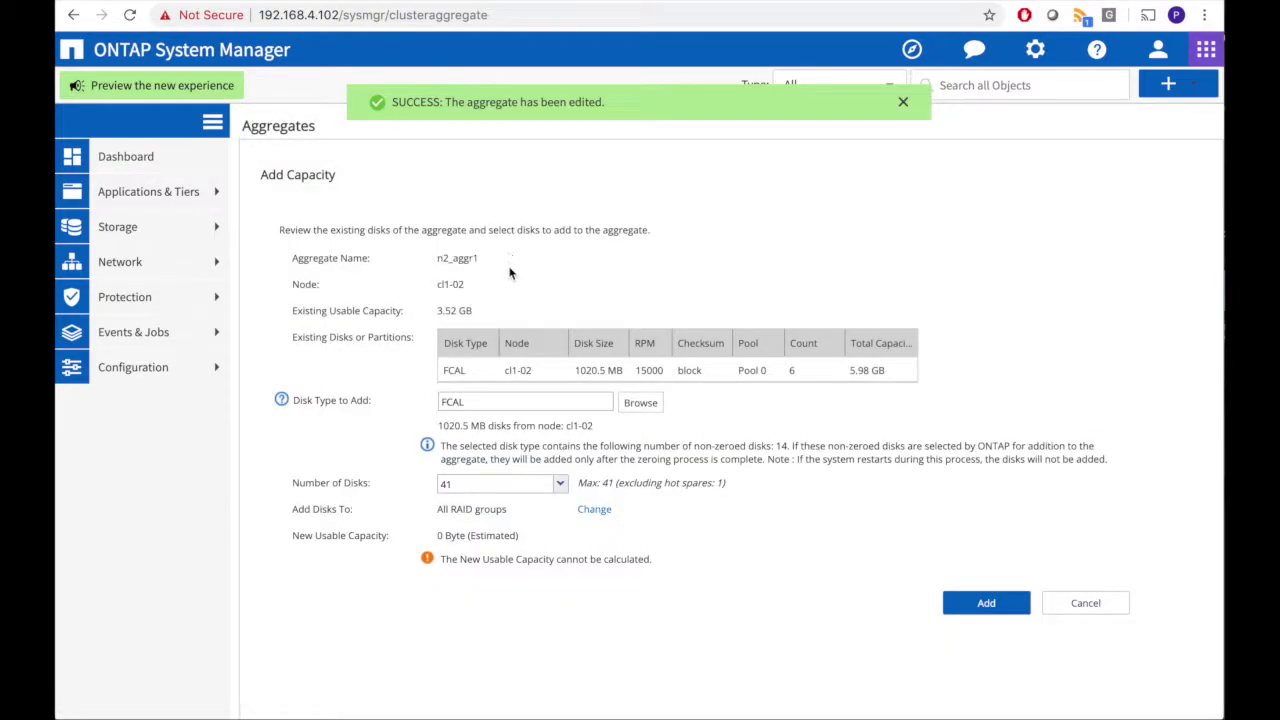
left_click(526, 486)
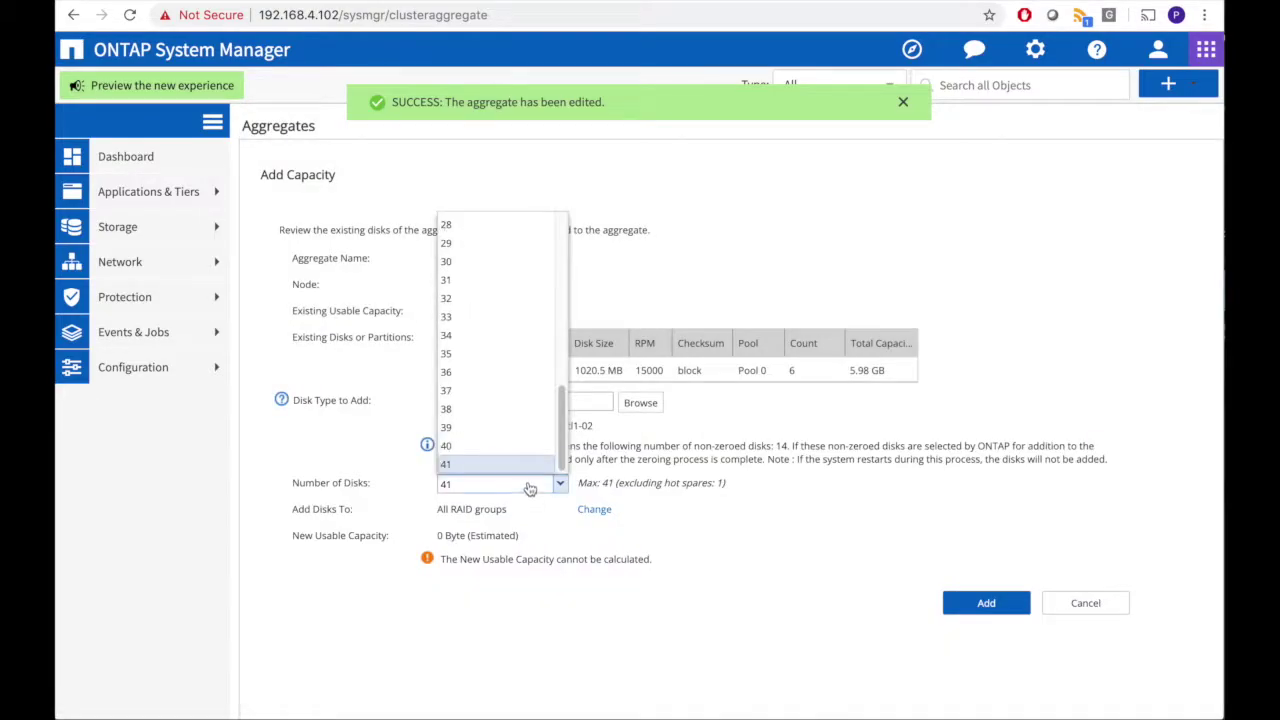
scroll(528, 403, "up", 10)
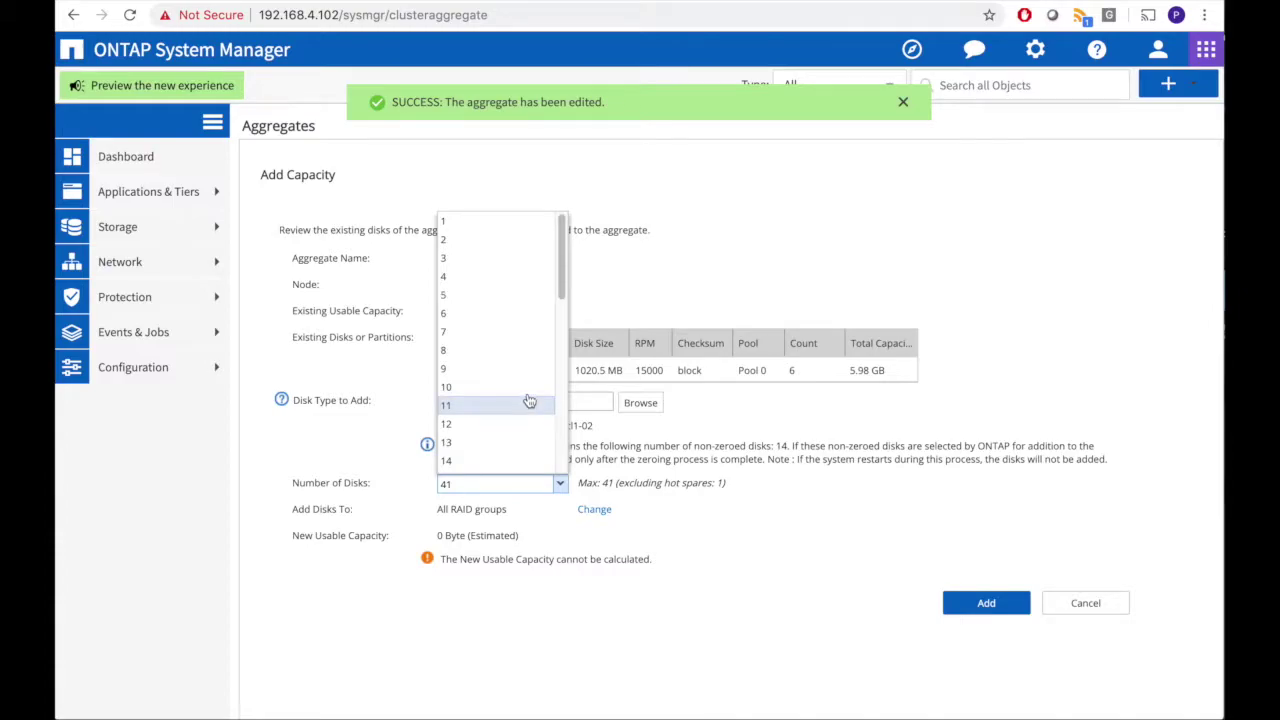
left_click(522, 460)
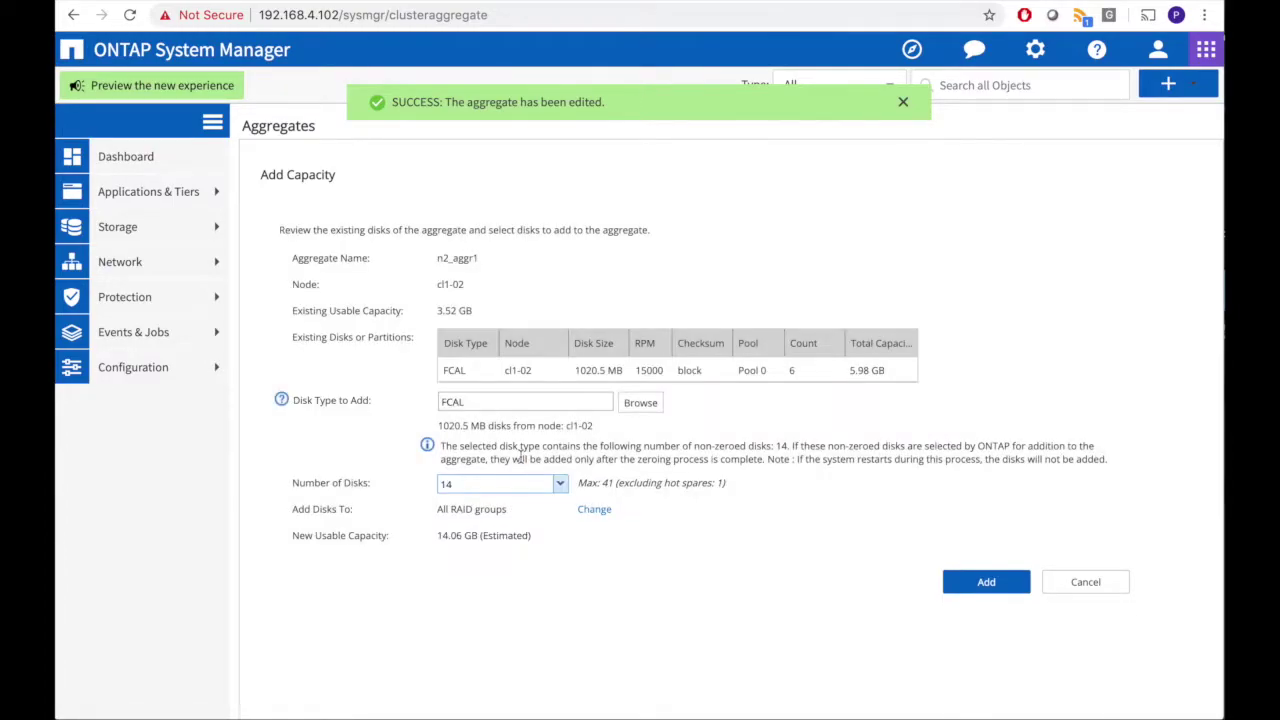
Review the RAID allocation, keep All RAID groups as the target for the new disks, and add them to the aggregate
left_click(595, 510)
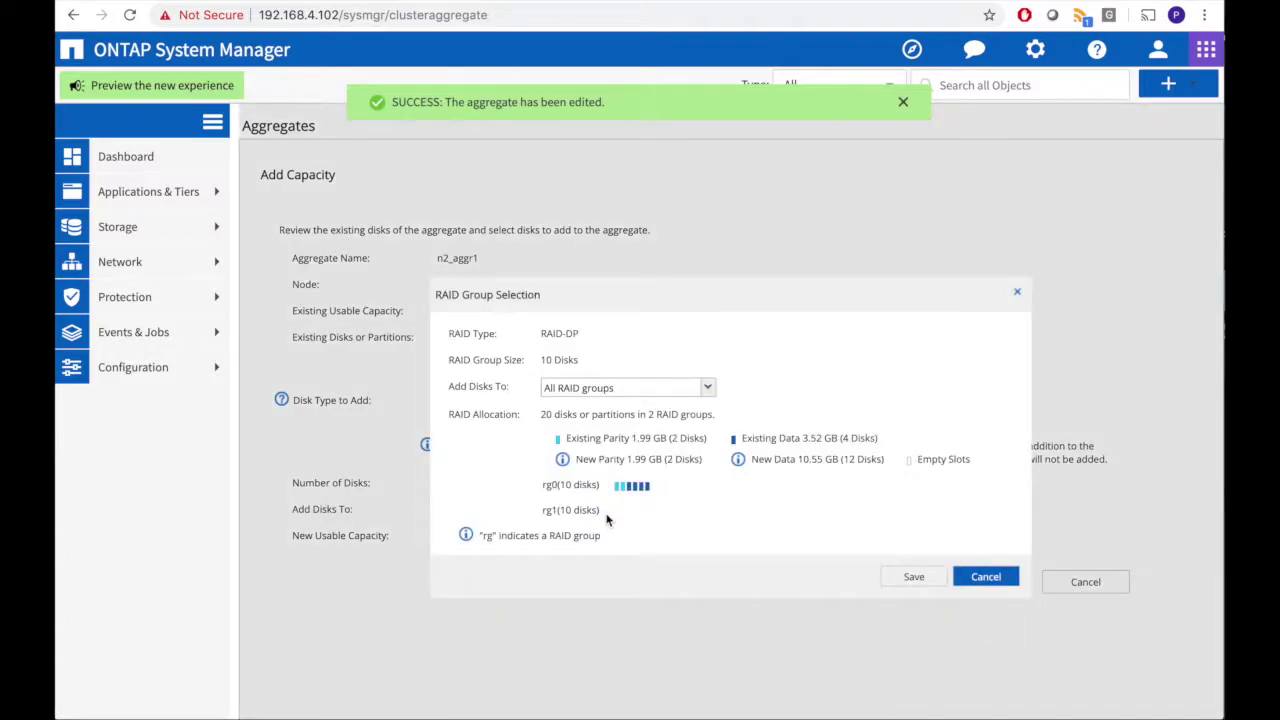
left_click(708, 389)
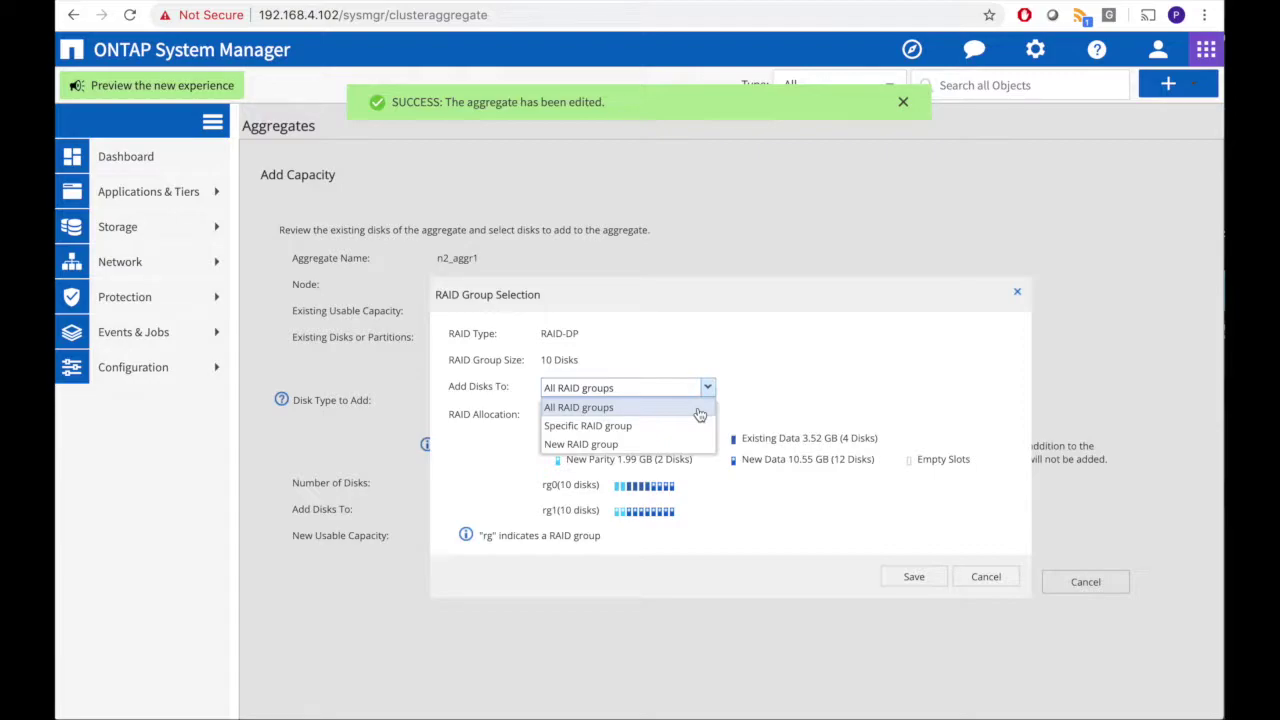
left_click(700, 414)
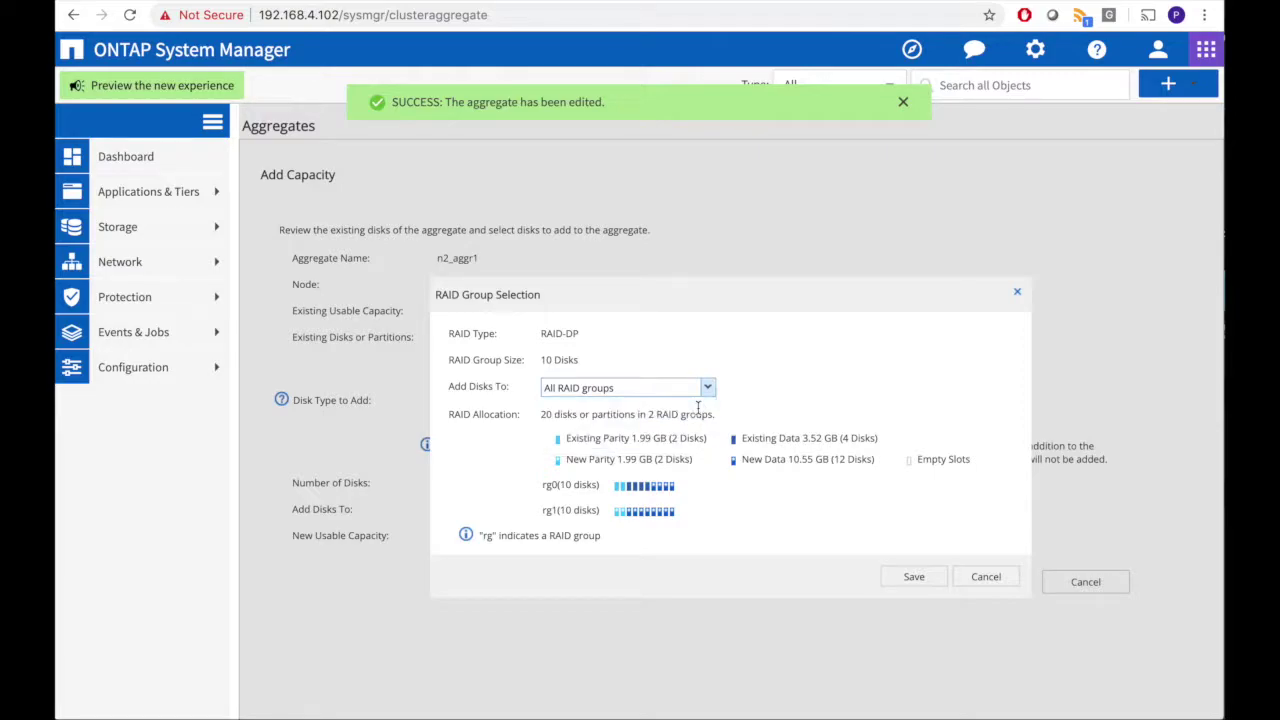
left_click(914, 578)
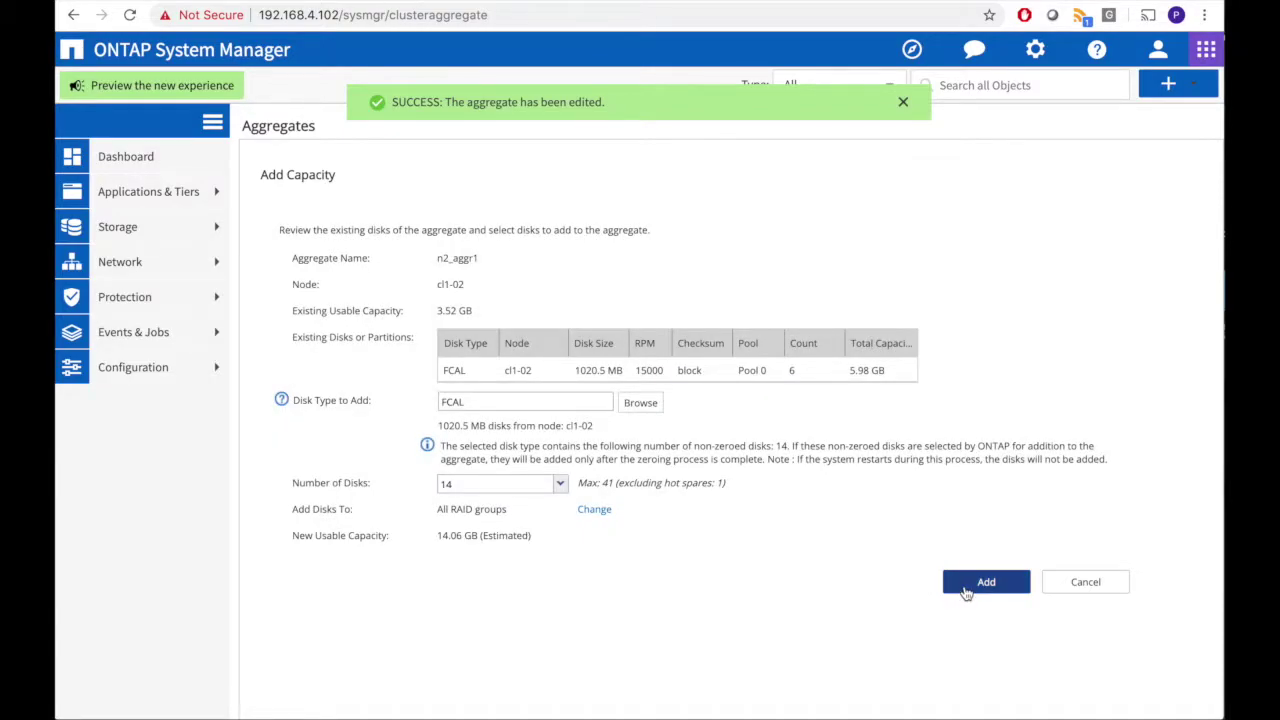
left_click(966, 590)
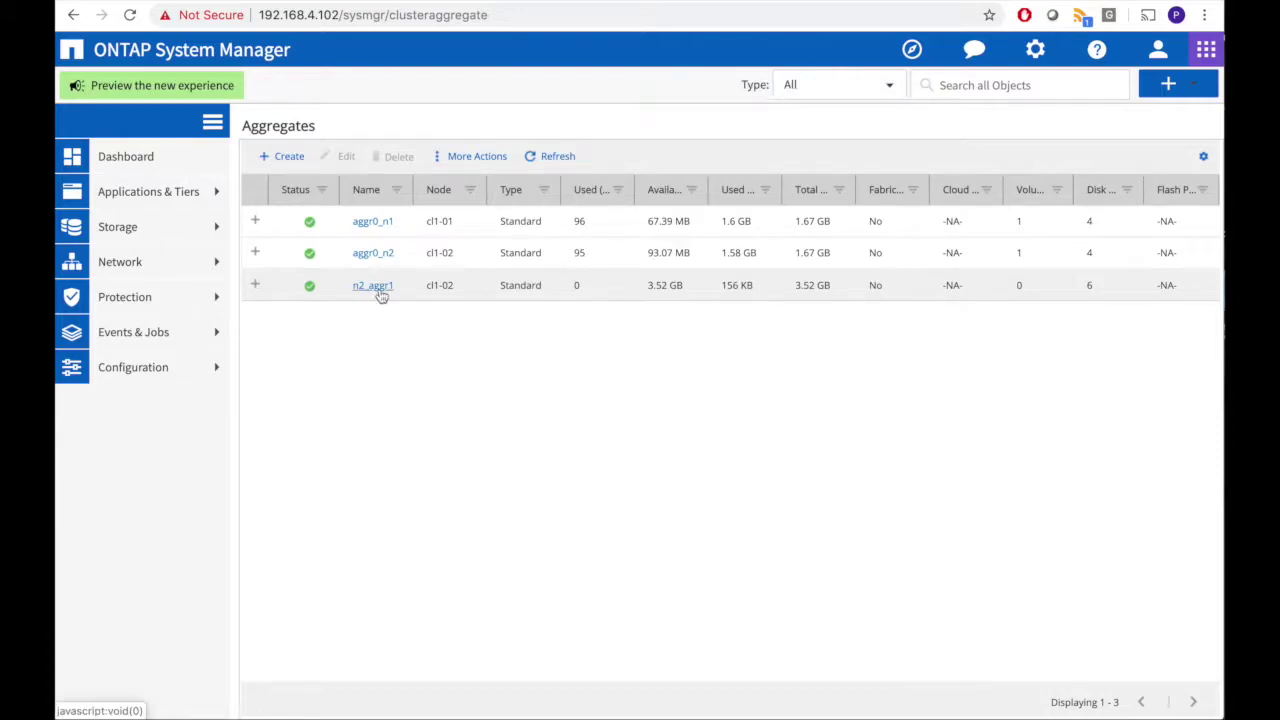
Open n2_aggr1's details, refresh them, and check its RAID status, allocated disks and the RAID group of each disk
left_click(381, 288)
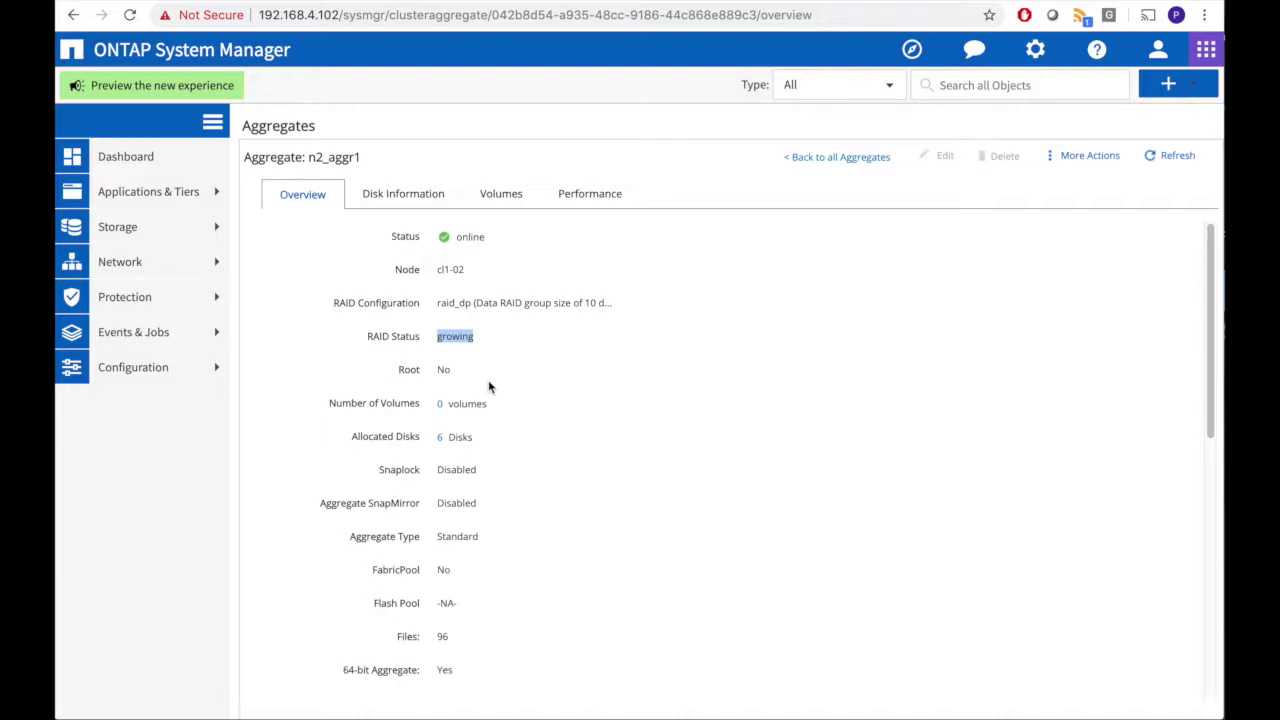
left_click(130, 15)
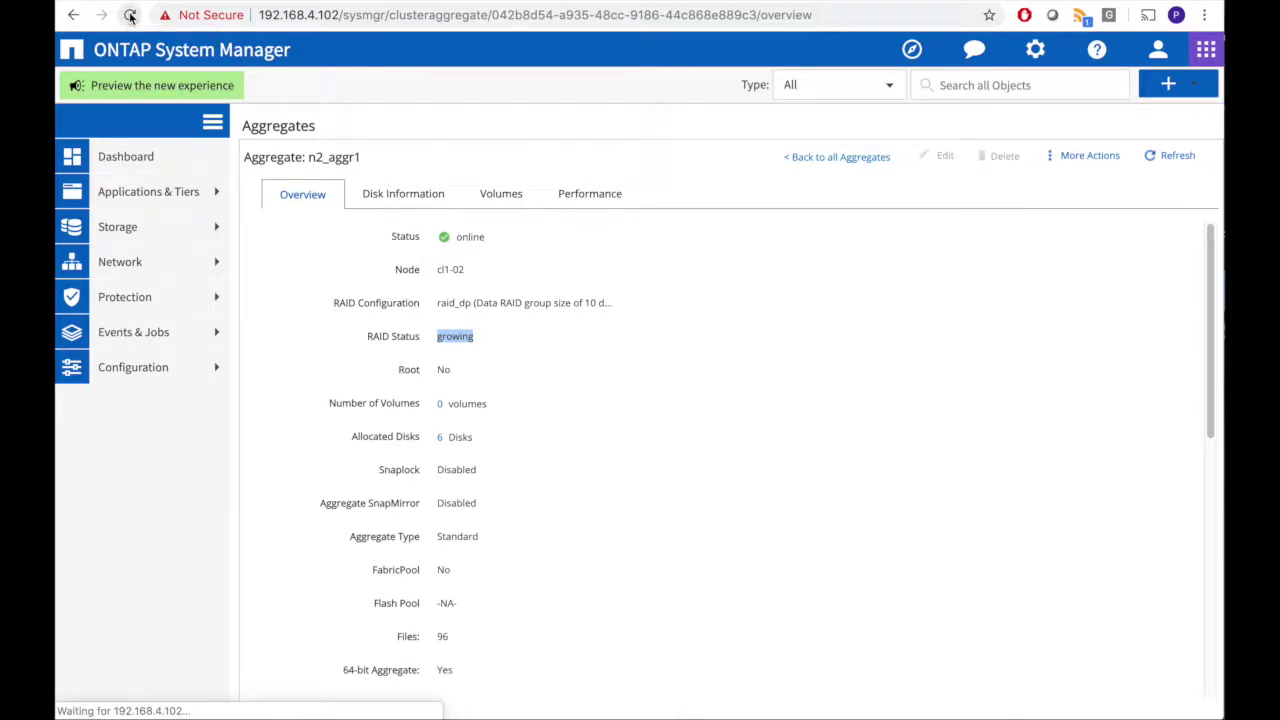
left_click_drag(480, 437, 345, 445)
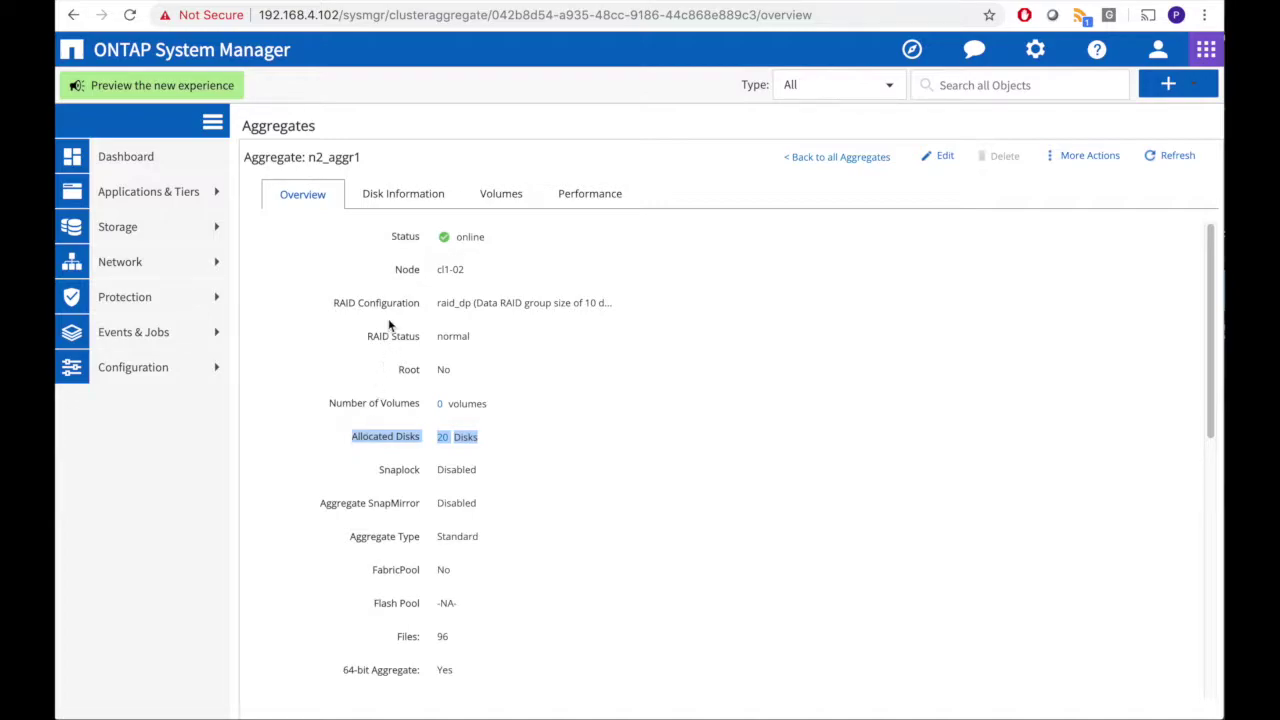
left_click(396, 198)
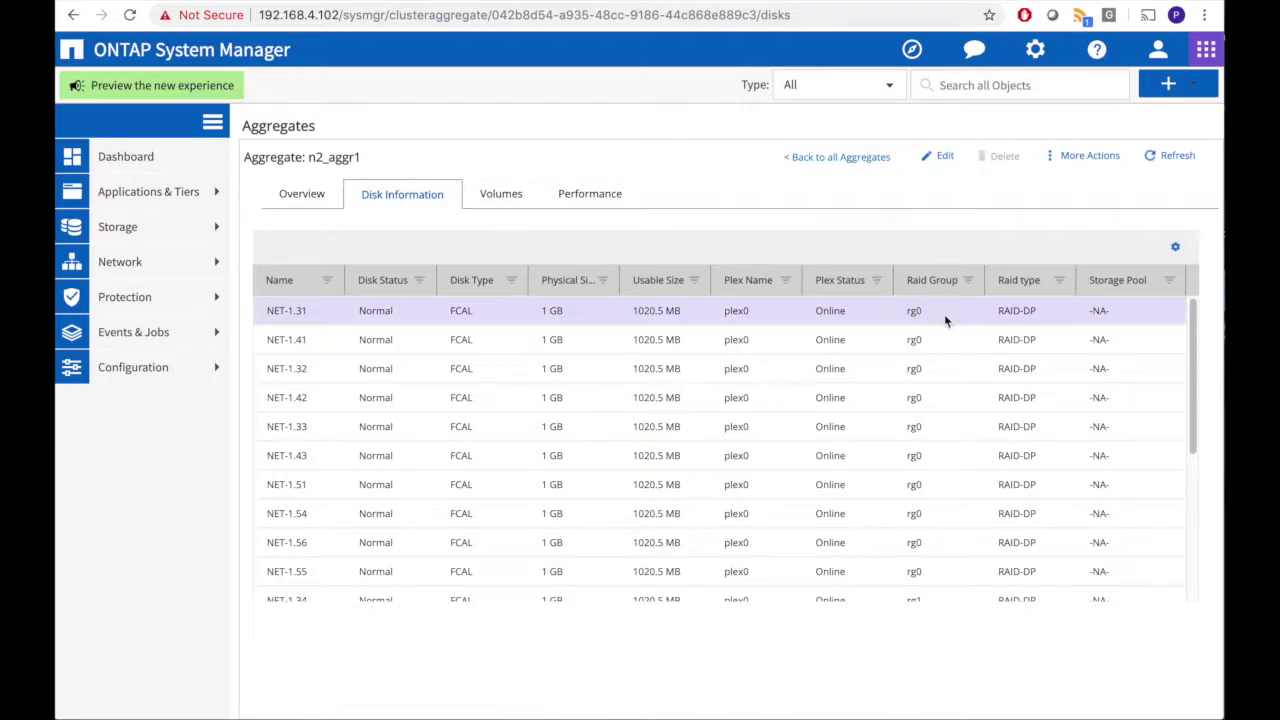
Check the RAID groups of the remaining disks in n2_aggr1 and take the aggregate offline
left_click_drag(1192, 330, 1195, 437)
left_click_drag(1198, 460, 1201, 480)
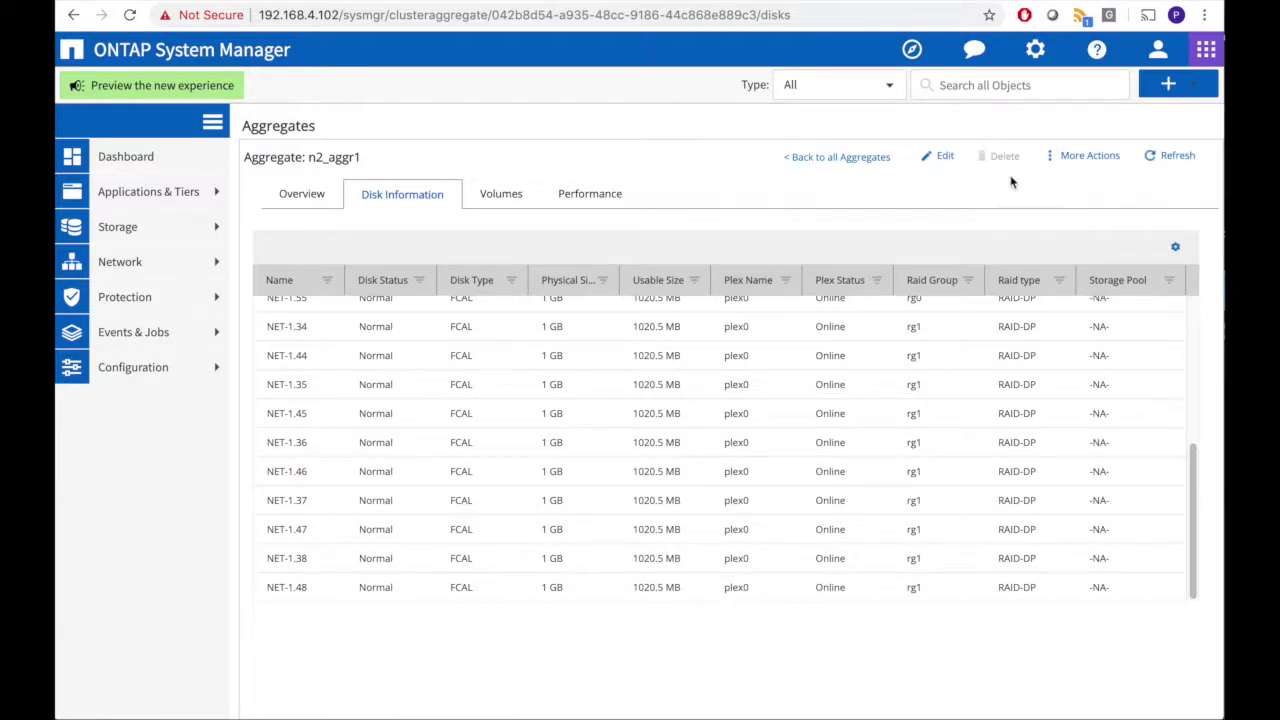
left_click(1057, 158)
mouse_move(1066, 182)
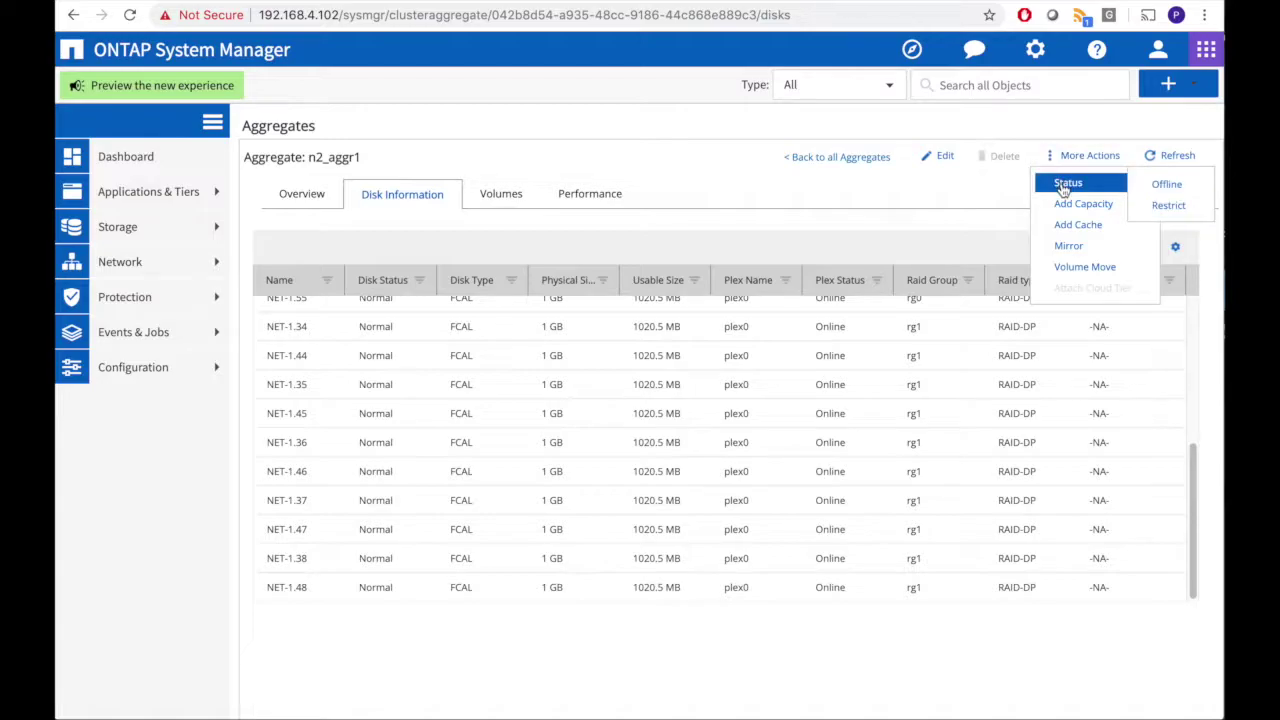
left_click(1170, 186)
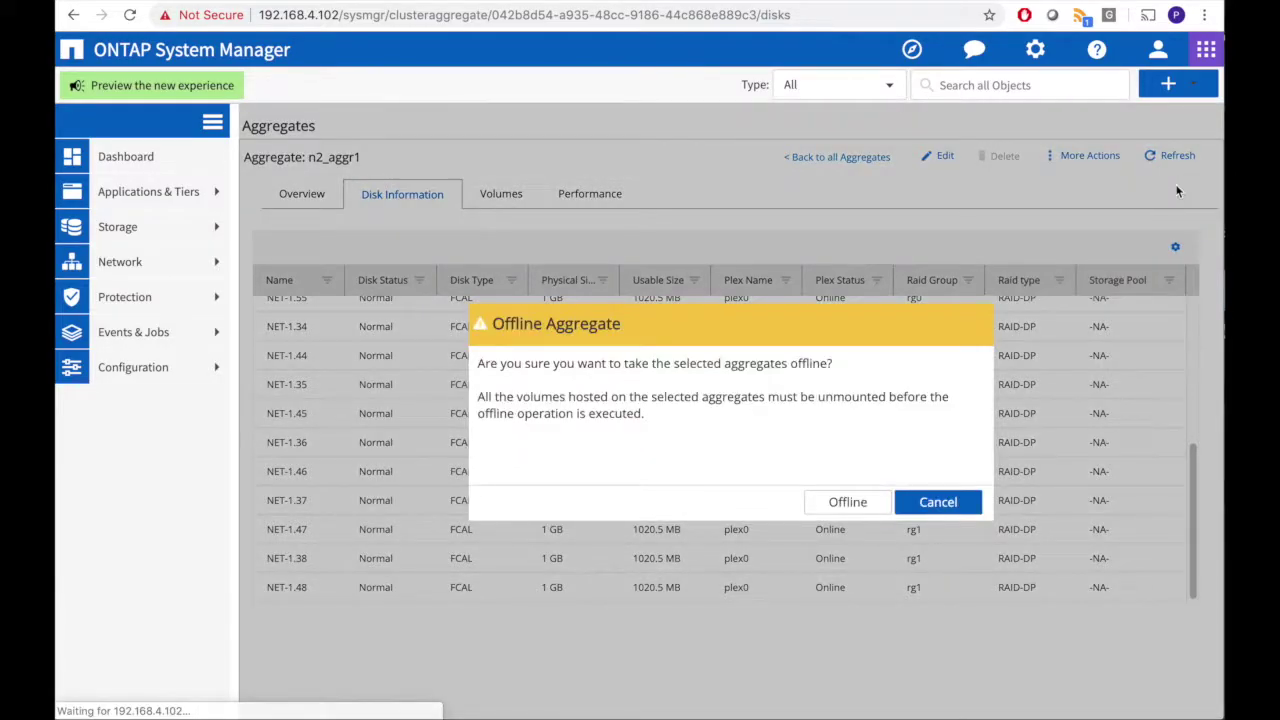
left_click(858, 501)
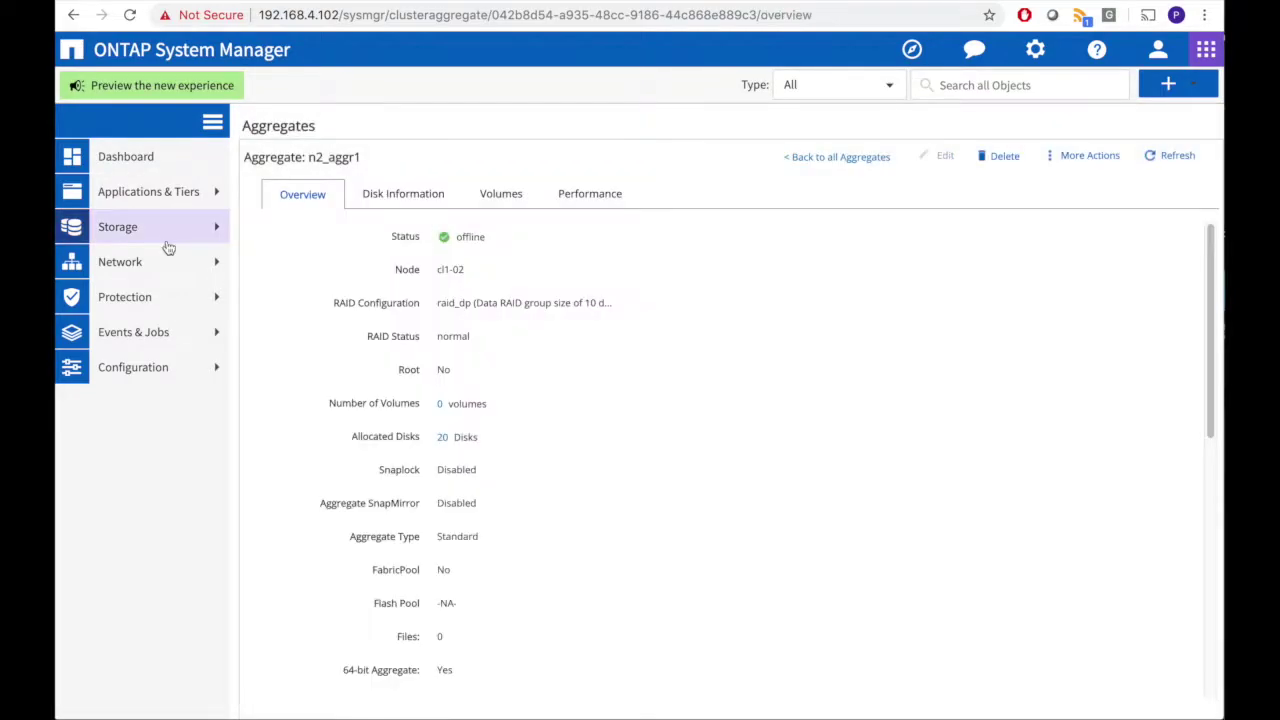
Delete aggregate n2_aggr1 from the aggregates list, agreeing to delete all its data
left_click(168, 243)
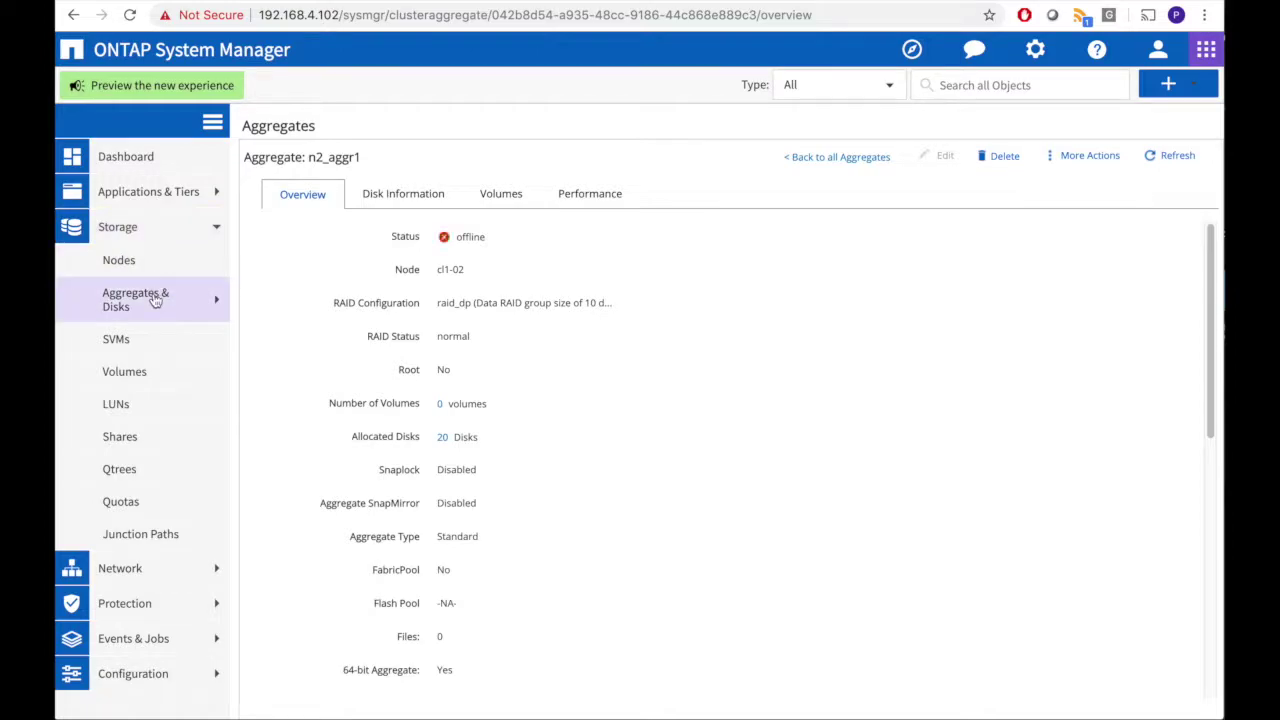
left_click(155, 301)
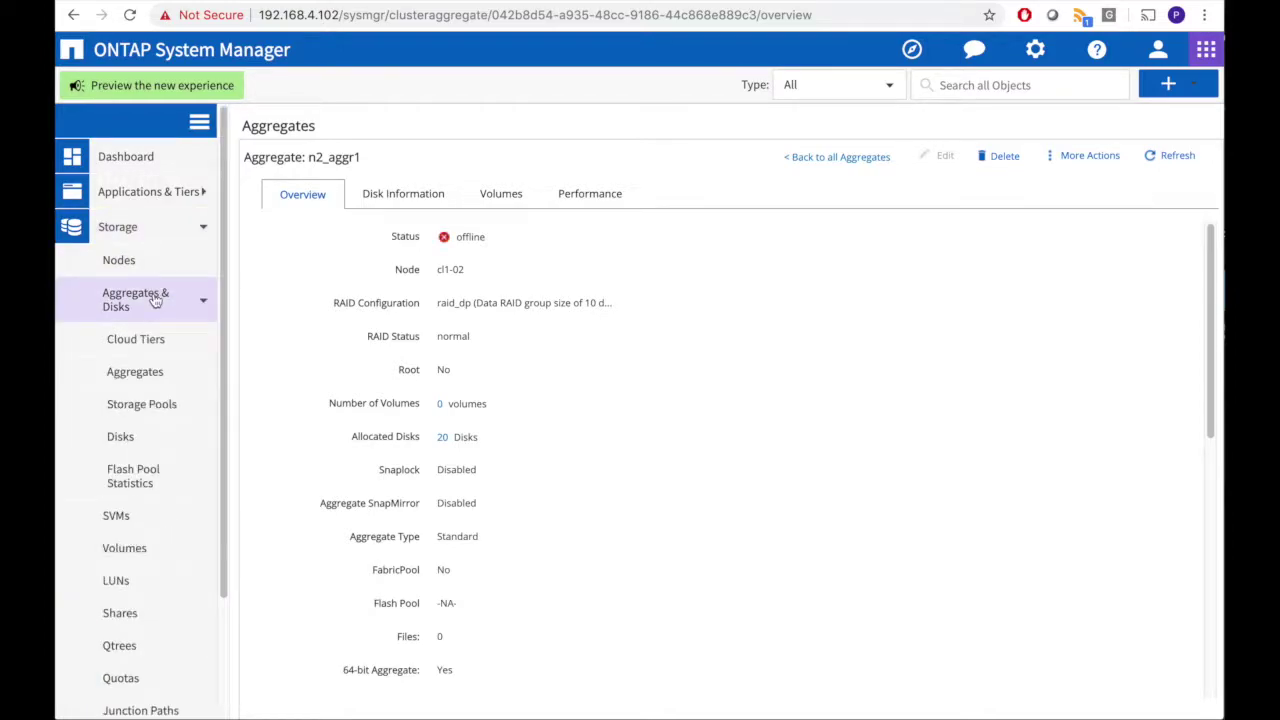
left_click(148, 380)
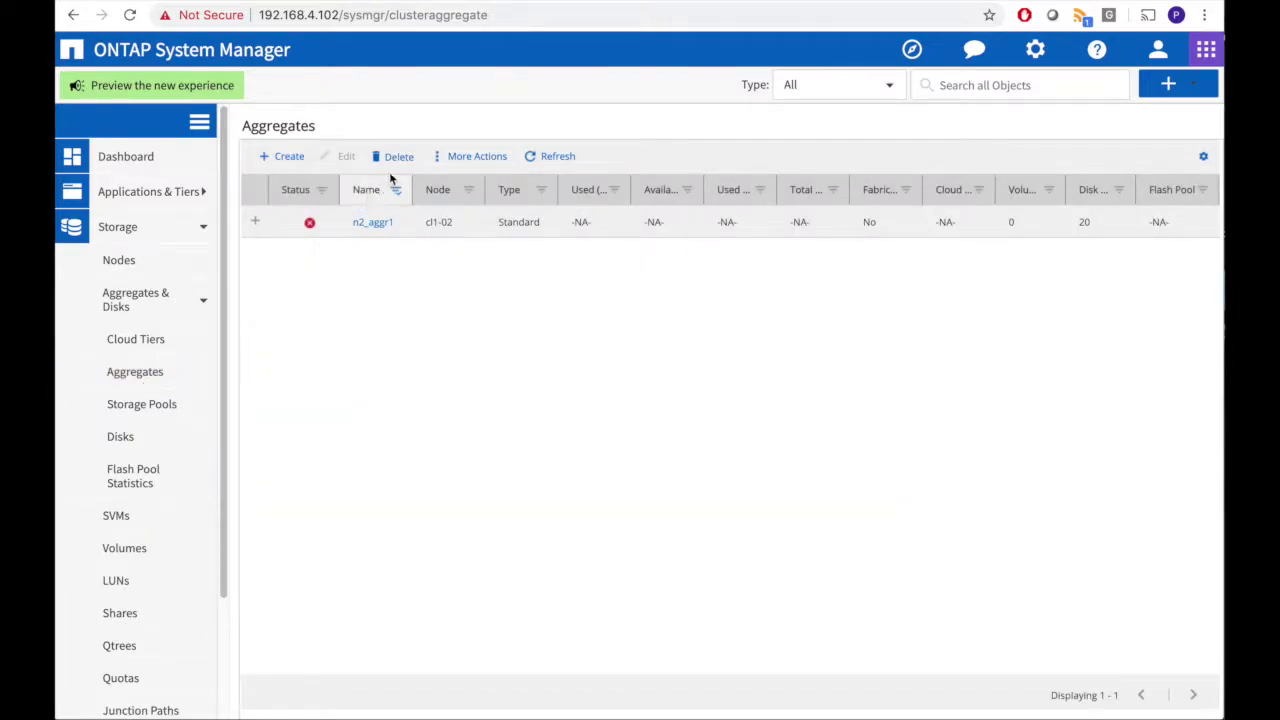
left_click(398, 160)
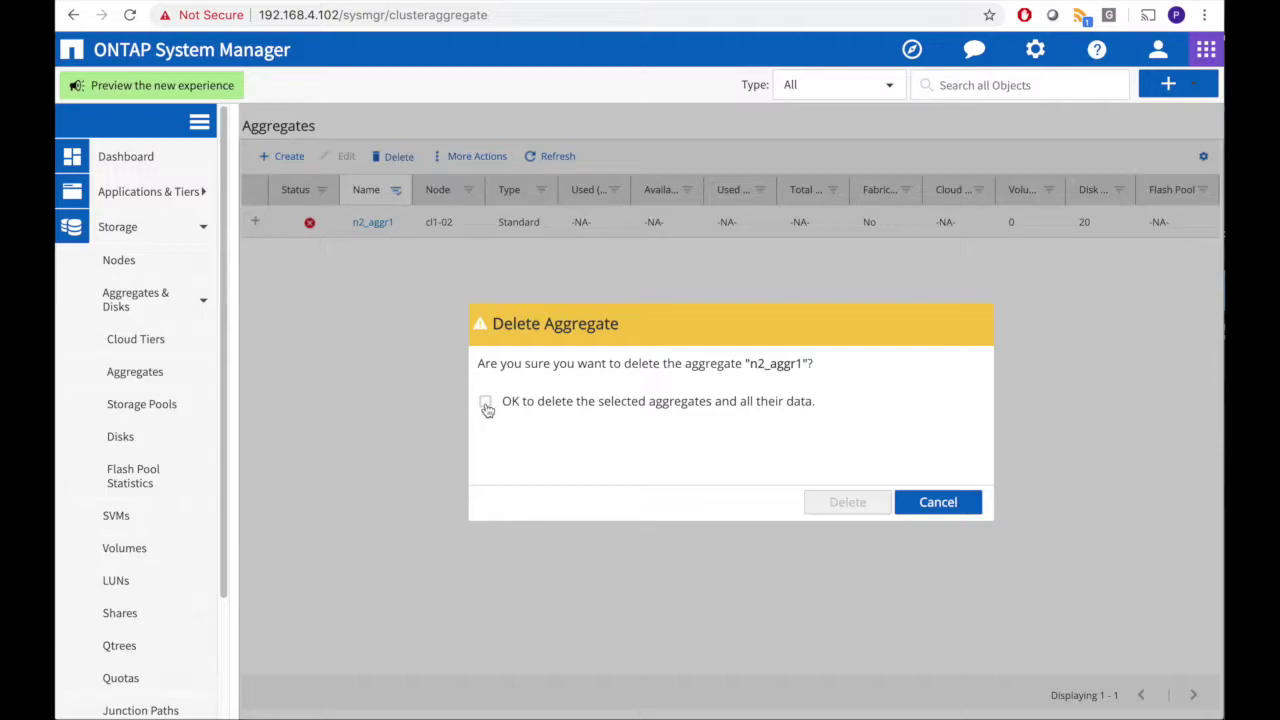
left_click(486, 402)
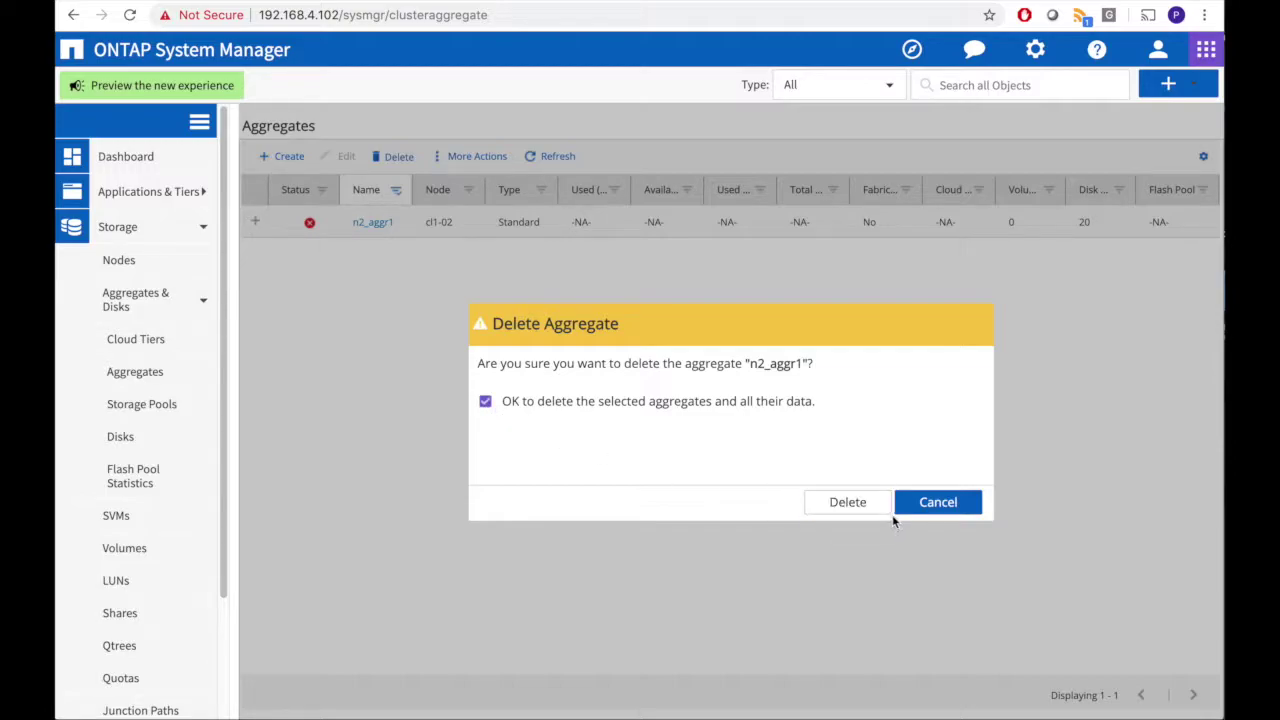
left_click(850, 503)
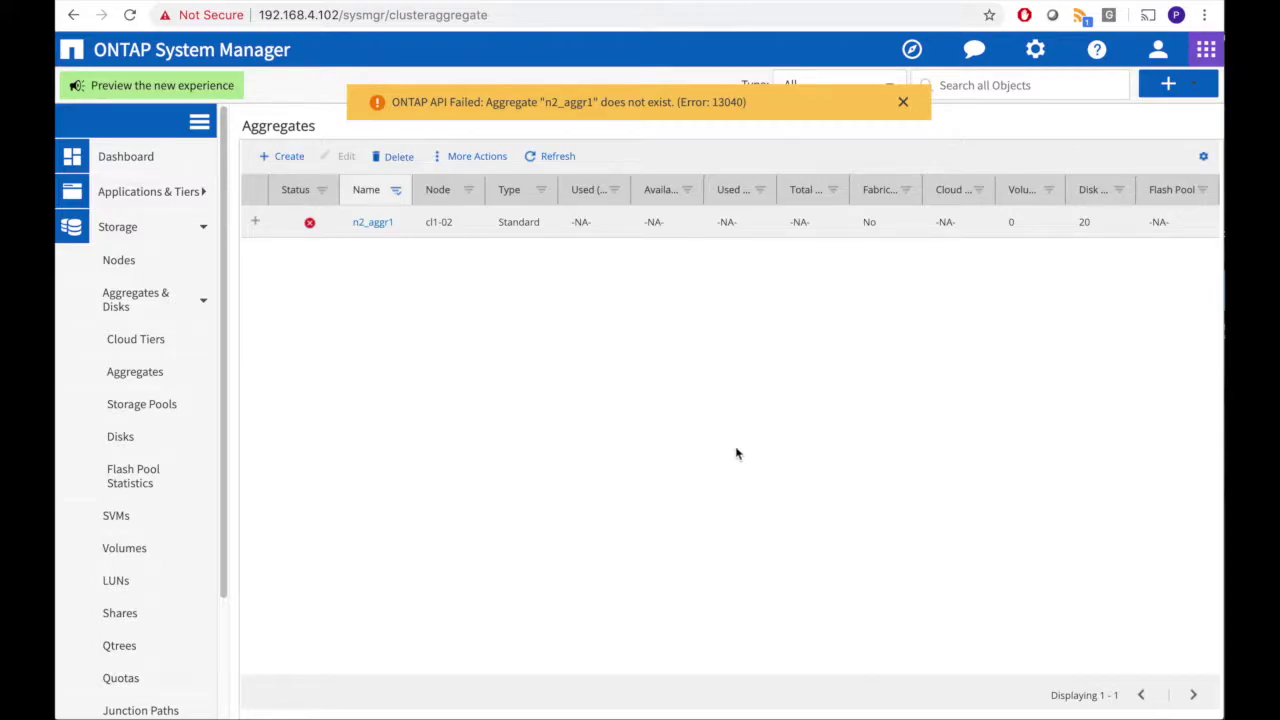
Open the disk inventory and zero all non-zeroed spares on all nodes
left_click(120, 437)
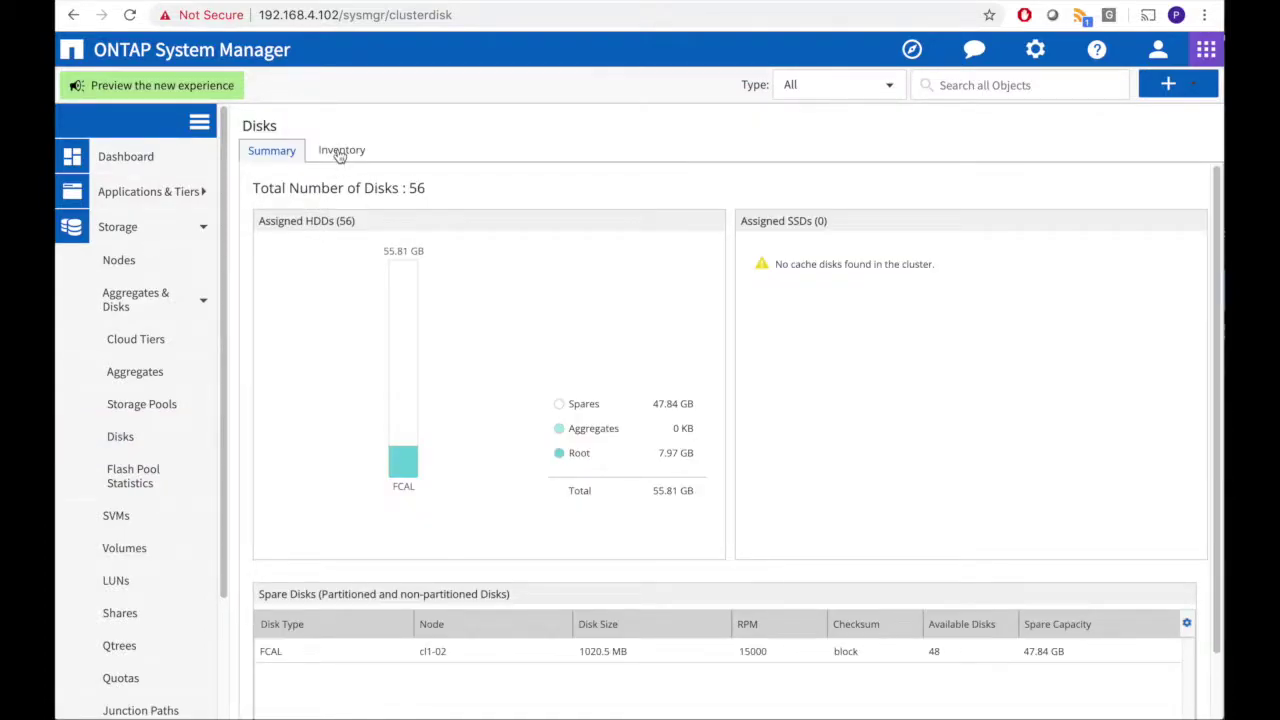
left_click(341, 151)
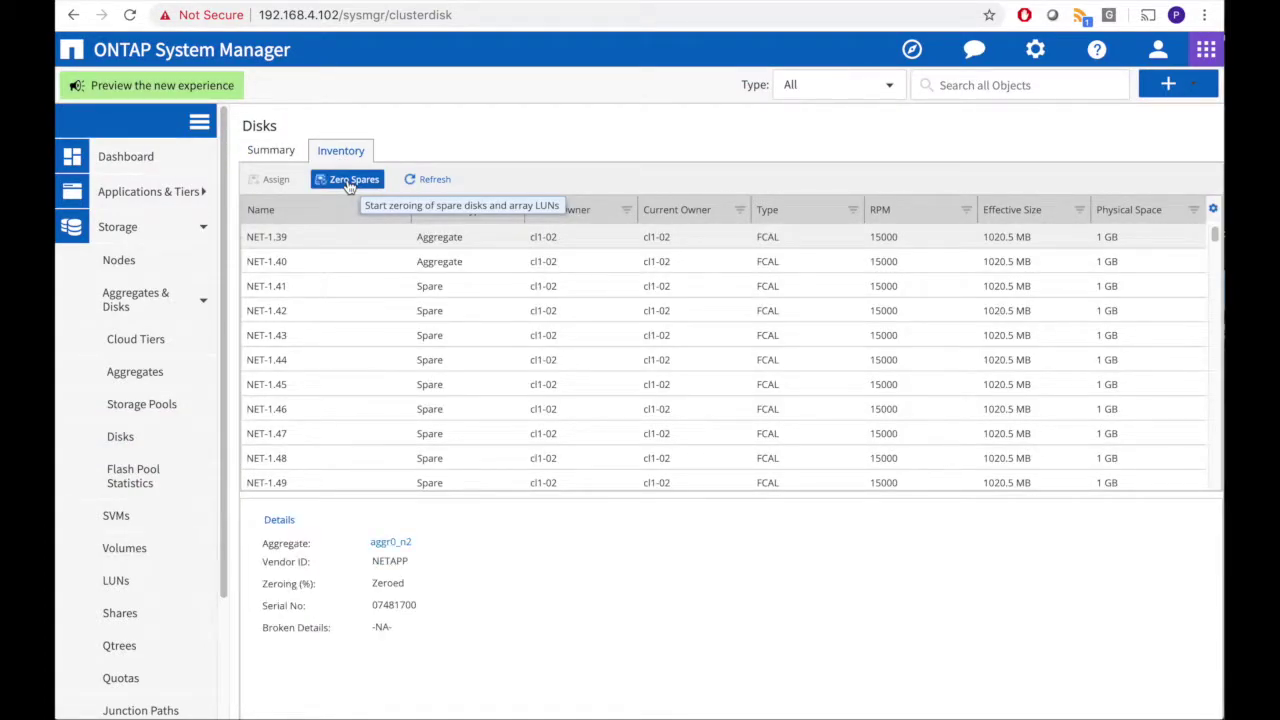
left_click(349, 182)
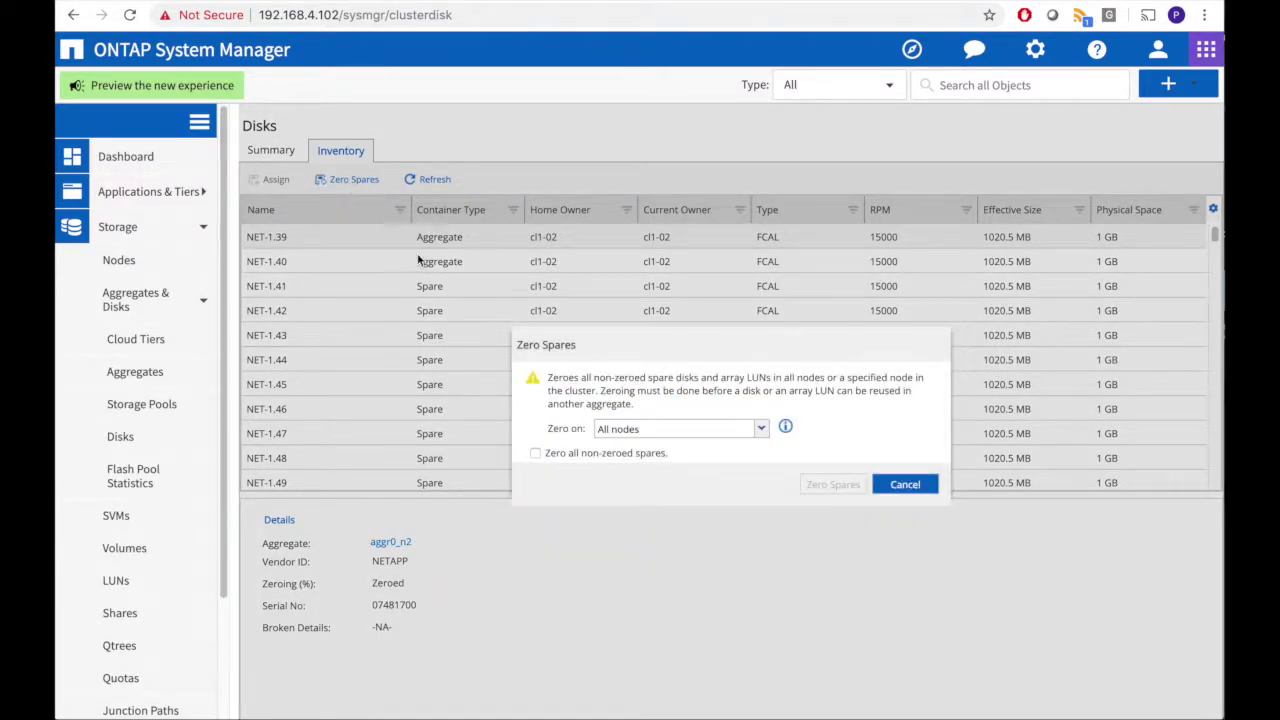
left_click(535, 453)
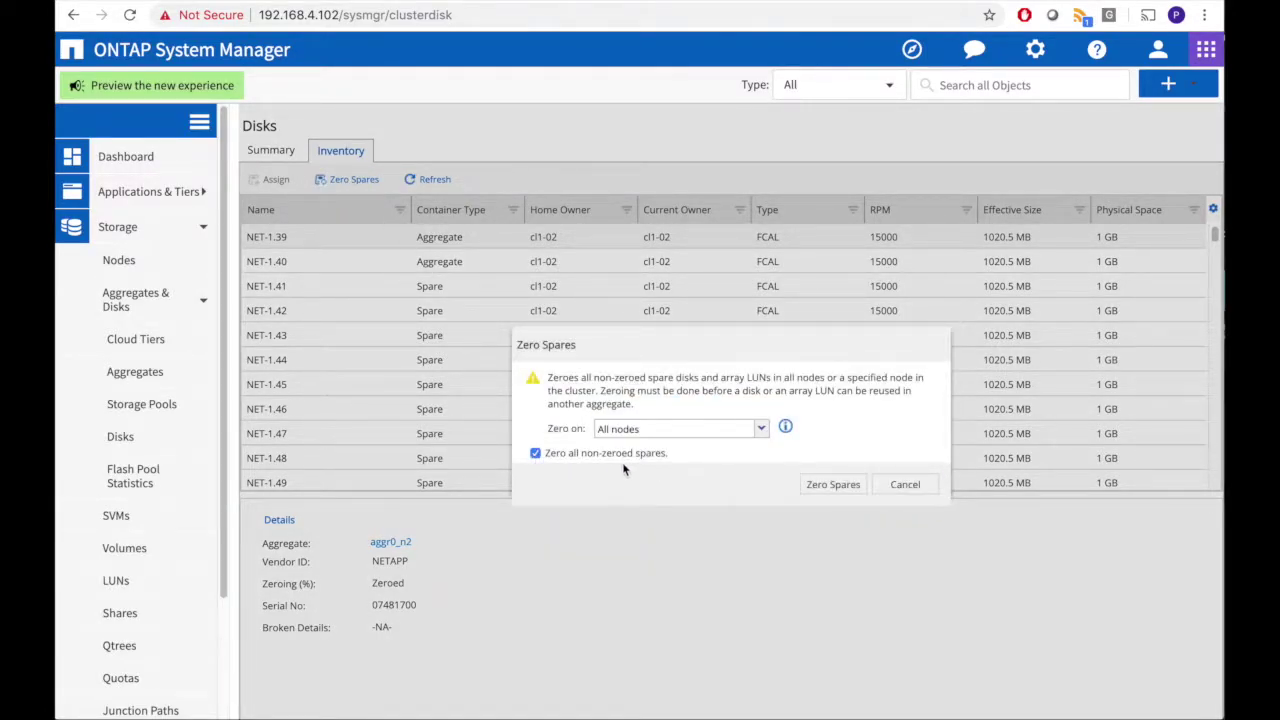
left_click(822, 486)
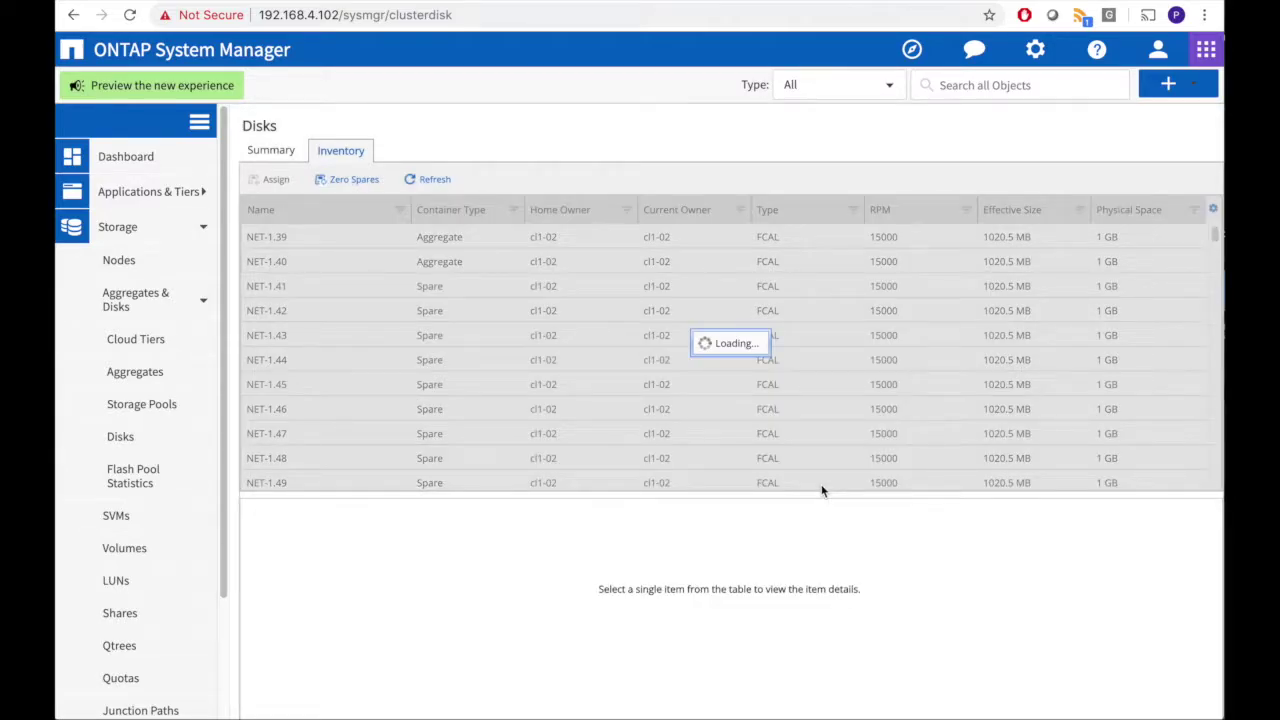
Return to the aggregates list and reload the page to check whether n2_aggr1 is still listed
left_click(135, 372)
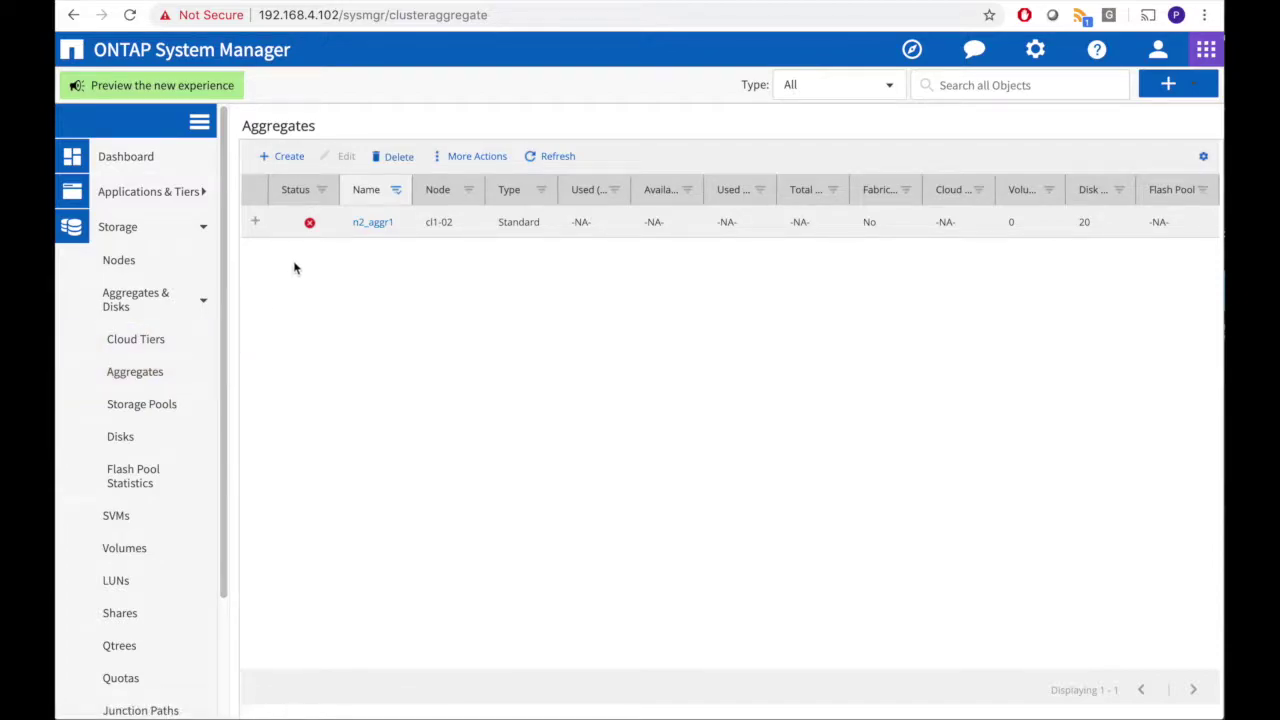
left_click(131, 17)
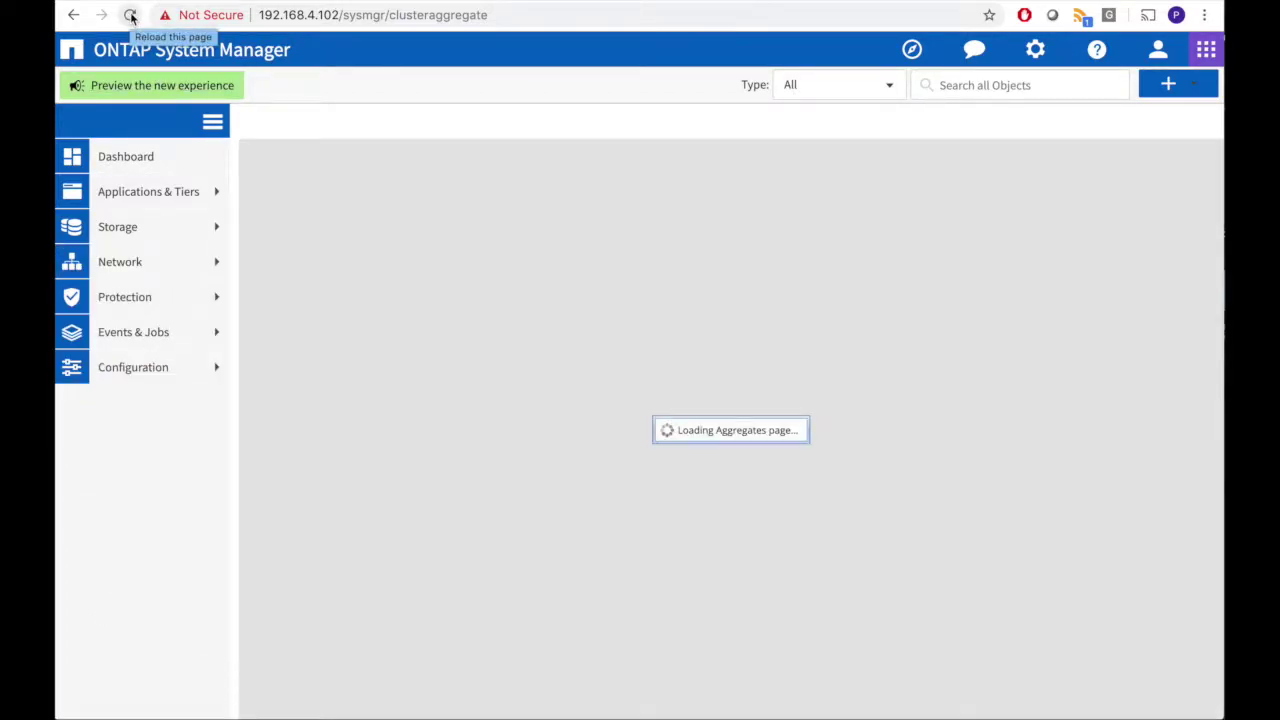